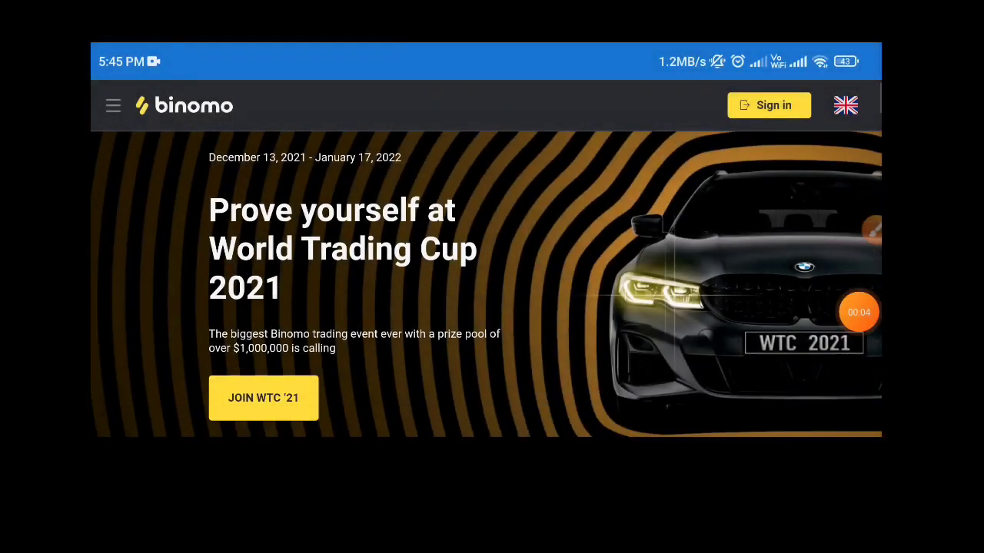
pyautogui.scroll(-5, 486, 284)
pyautogui.scroll(-4, 486, 285)
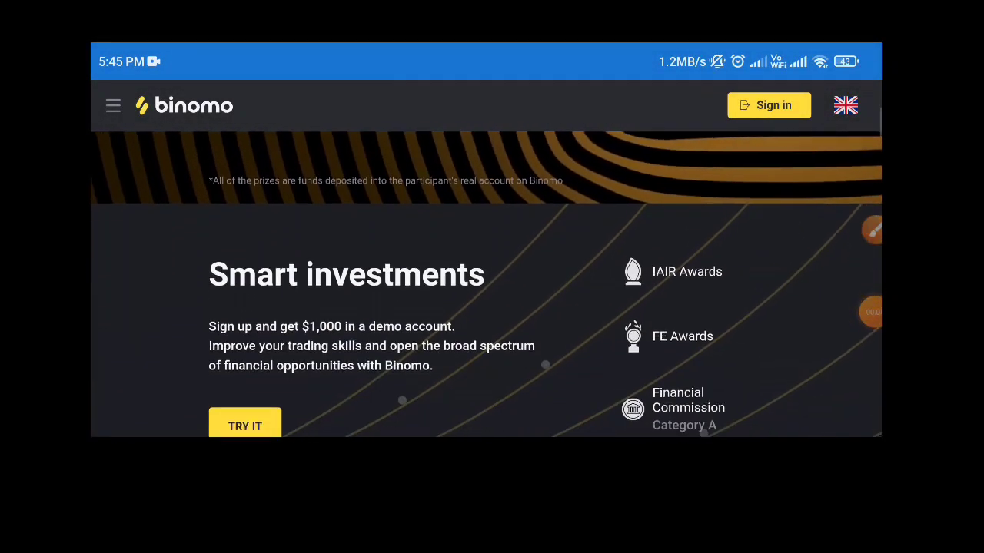
pyautogui.scroll(-3, 486, 285)
pyautogui.scroll(-2, 486, 285)
pyautogui.scroll(-5, 485, 284)
pyautogui.scroll(2, 486, 285)
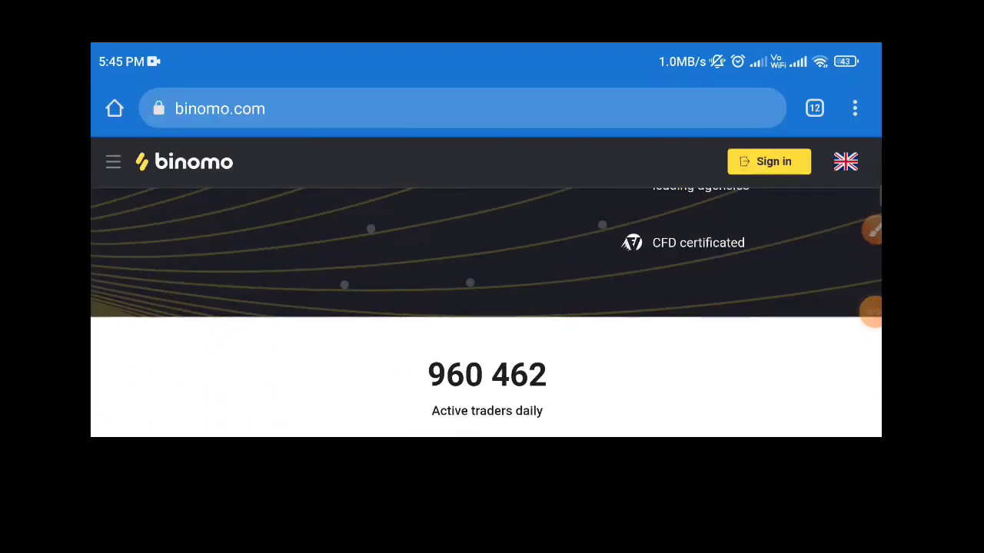
pyautogui.scroll(4, 486, 308)
pyautogui.scroll(4, 485, 307)
pyautogui.scroll(2, 486, 307)
pyautogui.scroll(2, 486, 307)
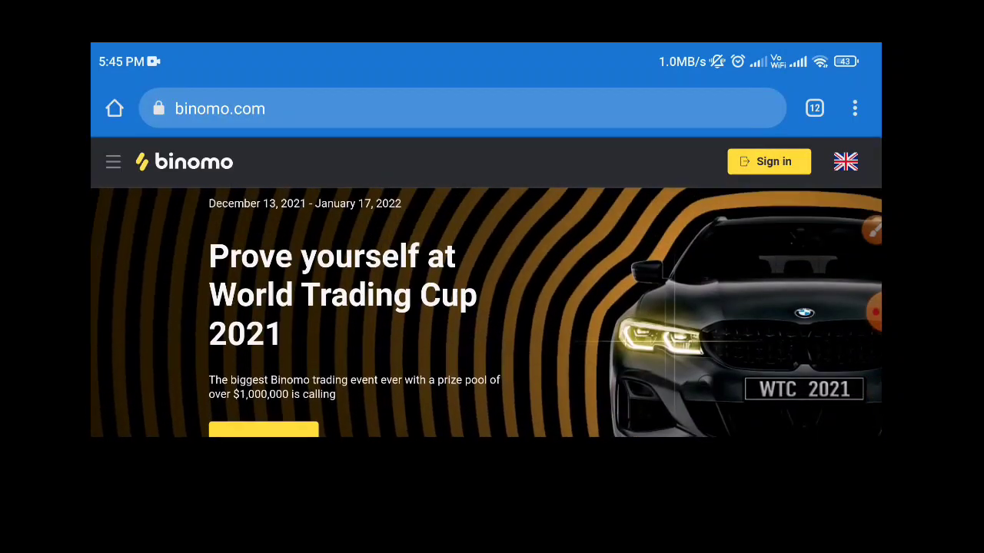
pyautogui.scroll(1, 486, 308)
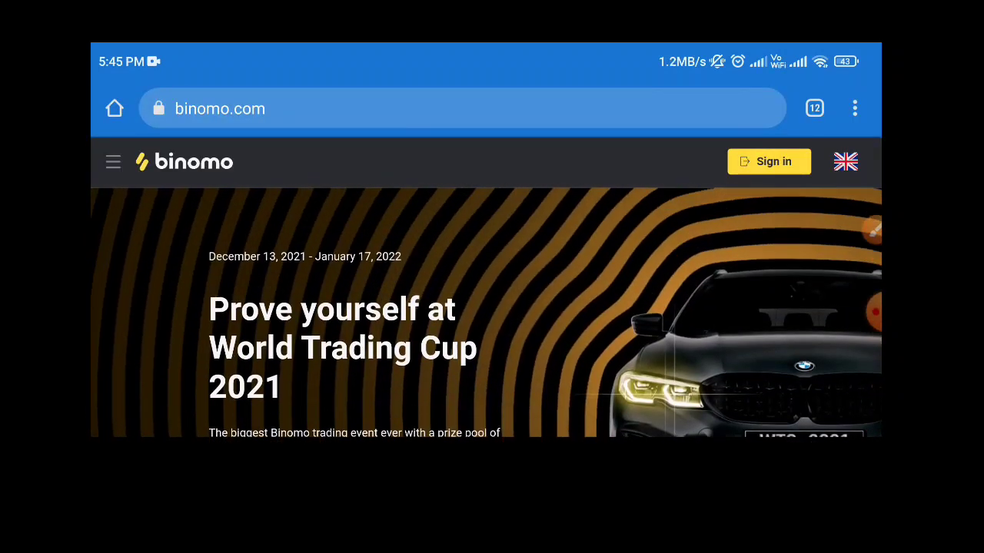
pyautogui.scroll(-1, 486, 307)
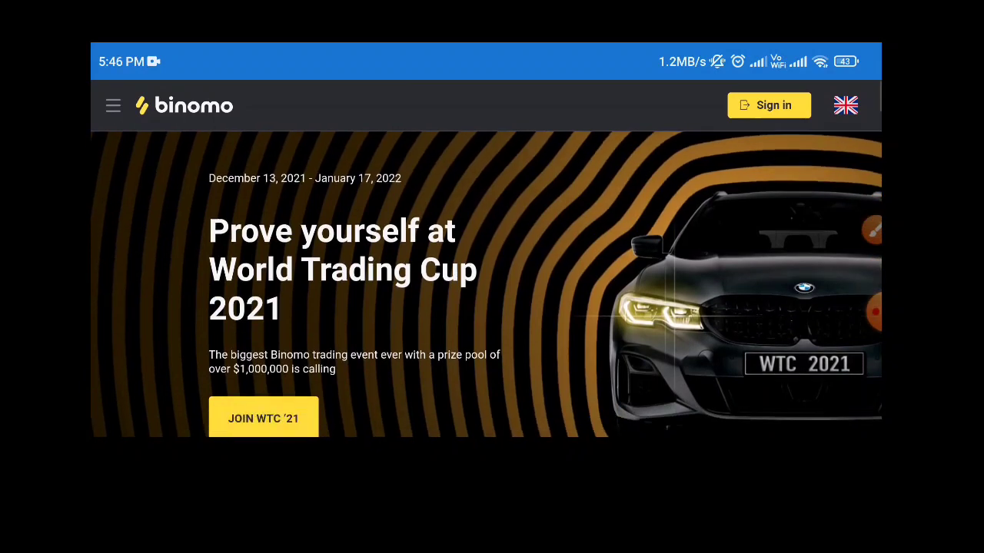
pyautogui.scroll(-2, 486, 284)
pyautogui.scroll(-2, 486, 285)
pyautogui.scroll(-1, 485, 285)
pyautogui.scroll(-2, 485, 284)
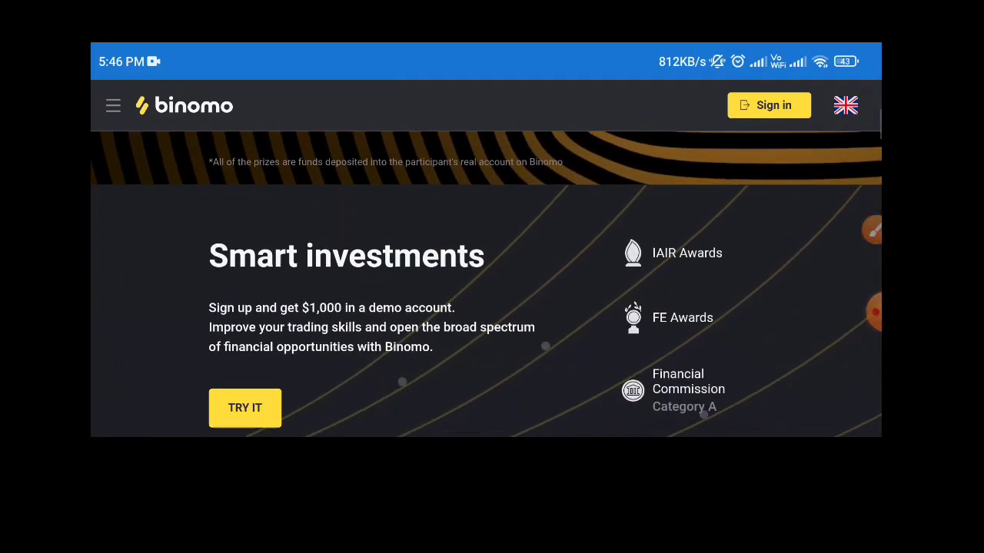
pyautogui.scroll(-2, 486, 284)
pyautogui.scroll(-2, 485, 284)
pyautogui.scroll(-3, 485, 284)
pyautogui.scroll(-2, 486, 285)
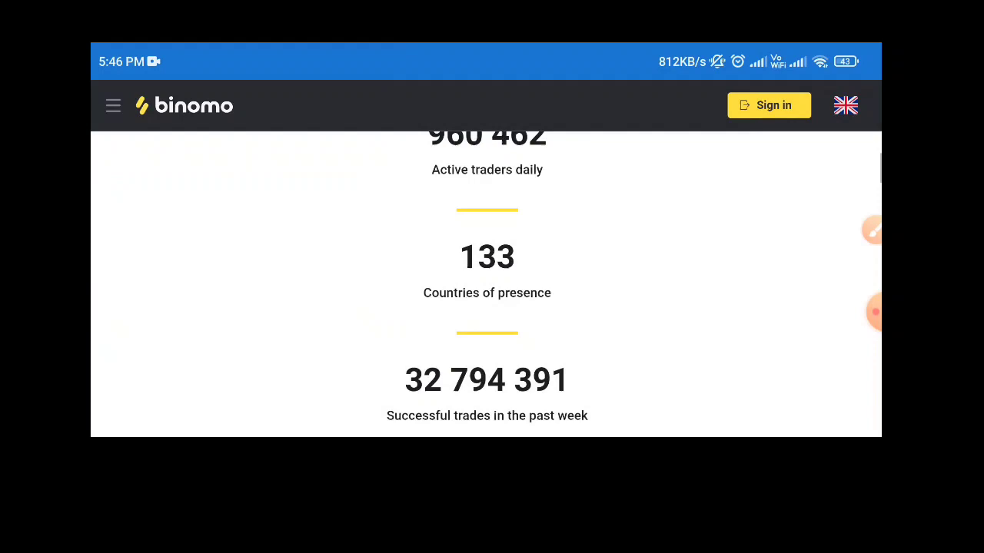
pyautogui.scroll(-2, 486, 284)
pyautogui.scroll(5, 485, 284)
pyautogui.scroll(1, 486, 307)
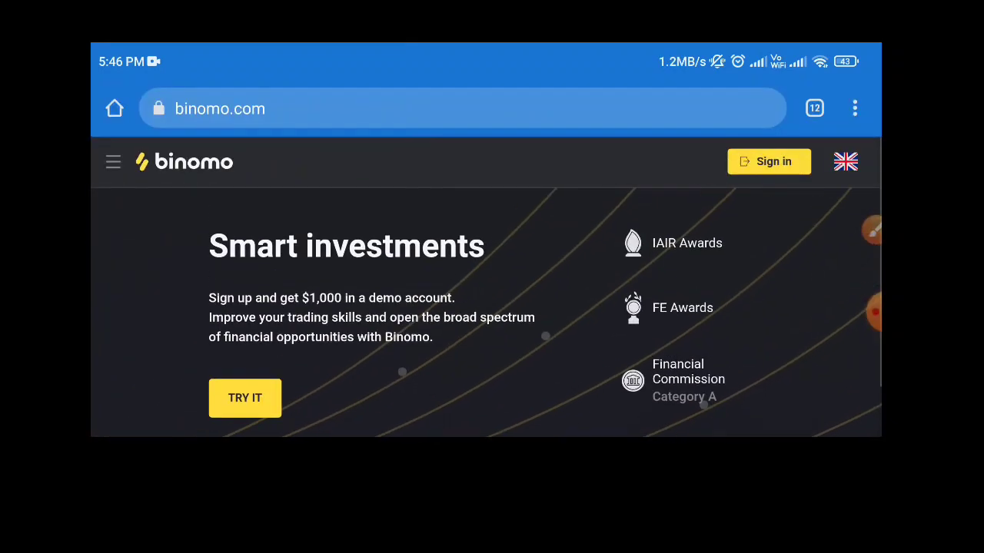
pyautogui.scroll(1, 486, 307)
pyautogui.scroll(1, 486, 307)
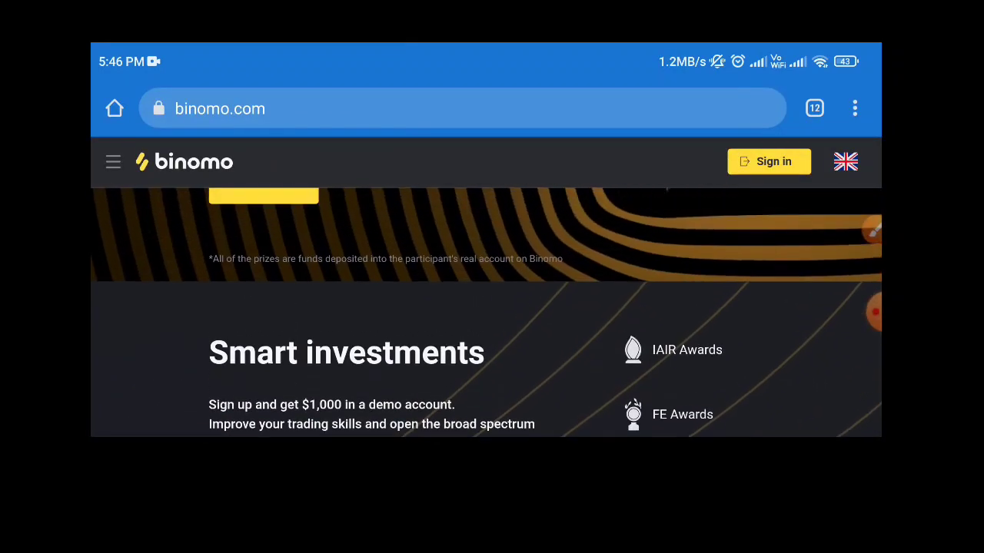
pyautogui.scroll(3, 485, 307)
pyautogui.scroll(1, 486, 307)
pyautogui.scroll(1, 486, 307)
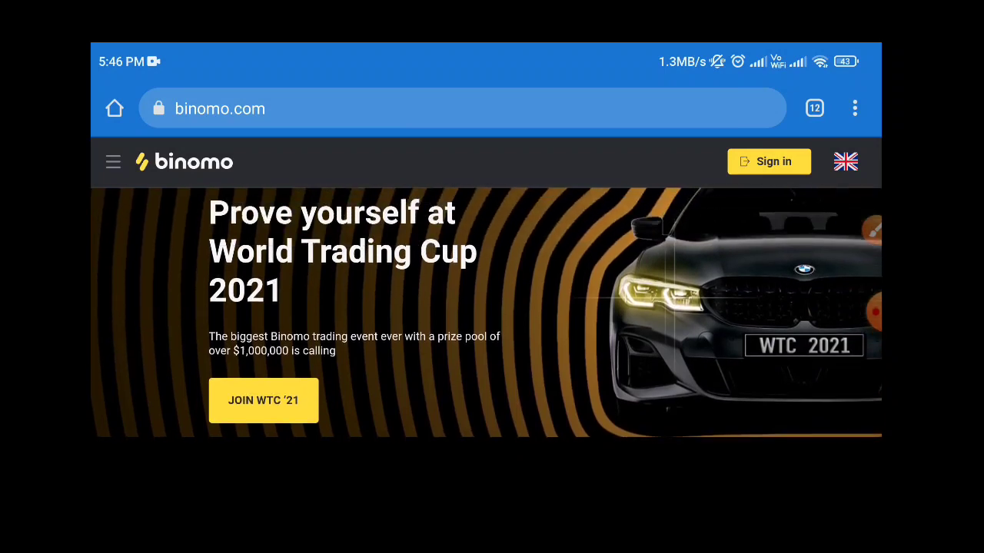
pyautogui.scroll(1, 486, 308)
pyautogui.scroll(1, 485, 312)
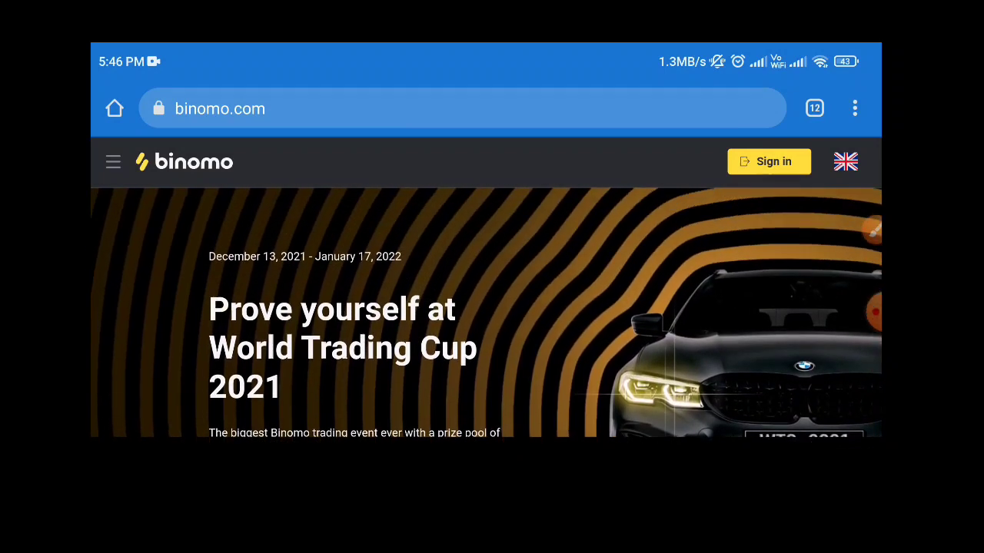
pyautogui.scroll(-1, 486, 312)
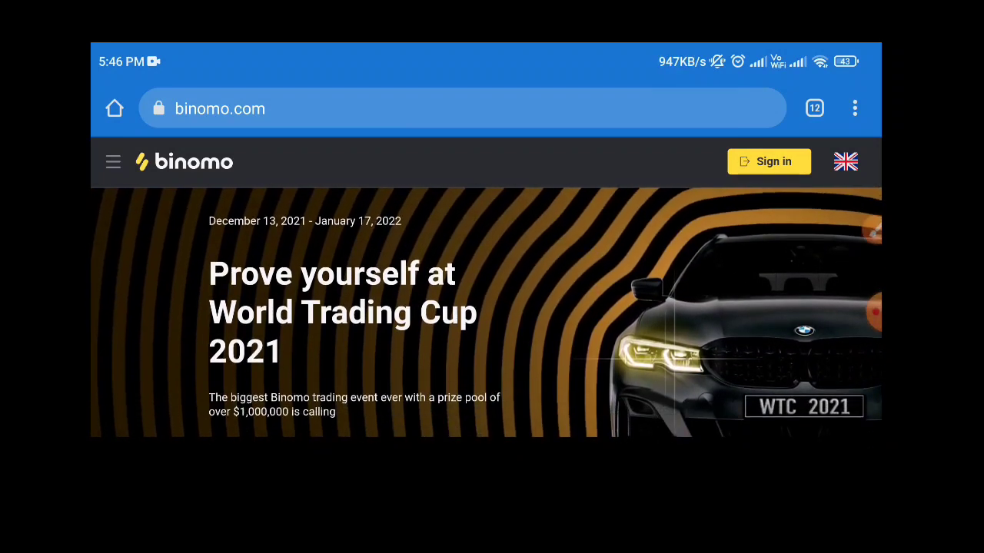
# Step: Return to the Binomo browser tab and bring up the registration/login panel
pyautogui.click(814, 108)
pyautogui.click(743, 307)
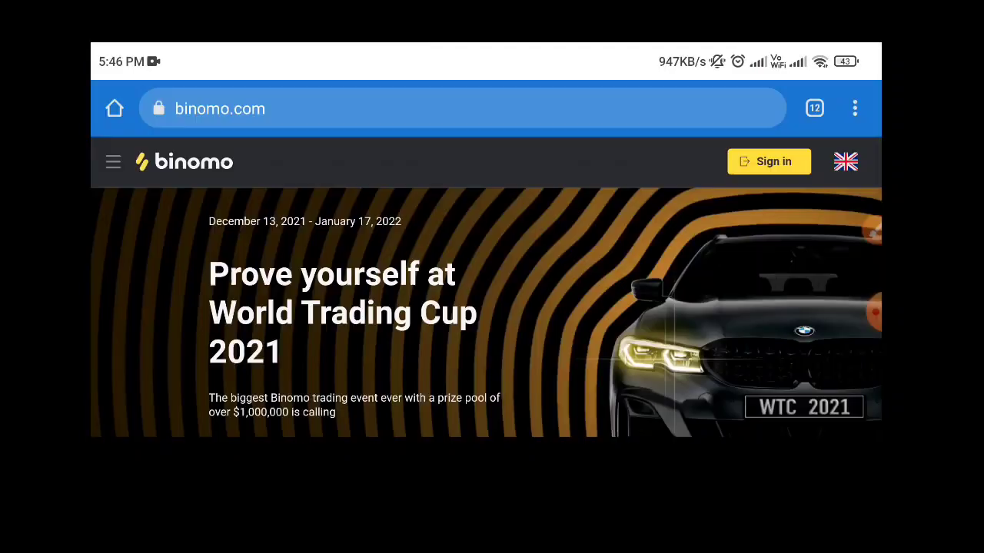
pyautogui.click(768, 162)
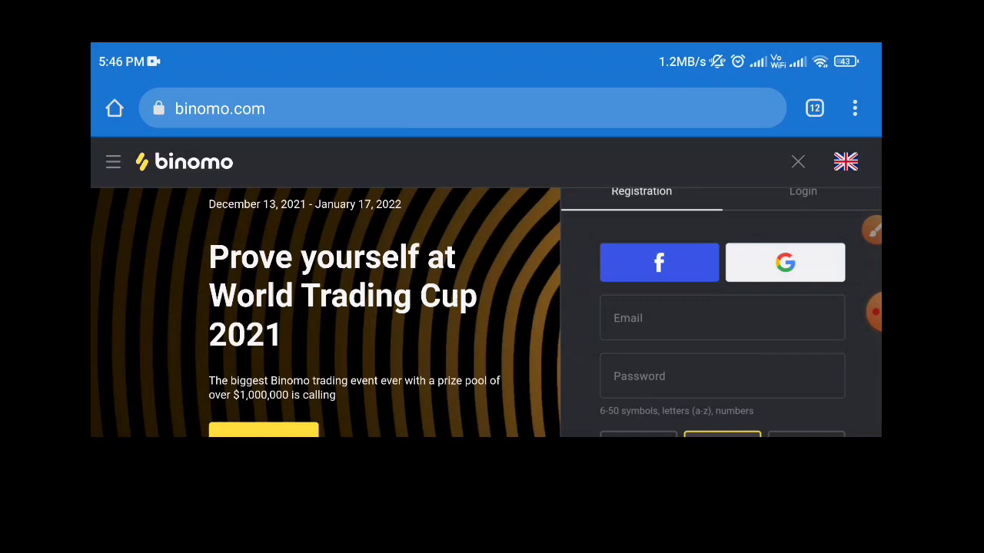
pyautogui.scroll(-2, 721, 313)
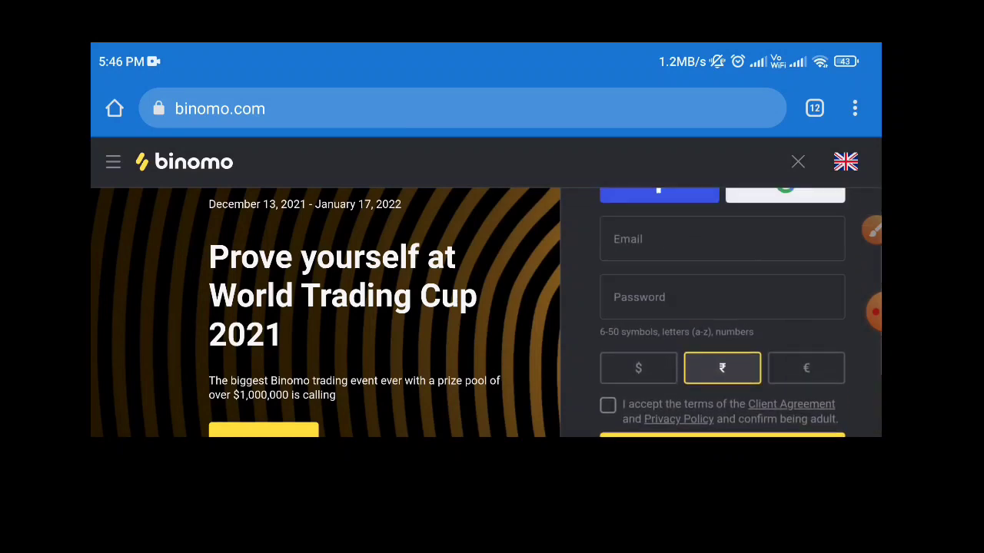
pyautogui.scroll(2, 721, 313)
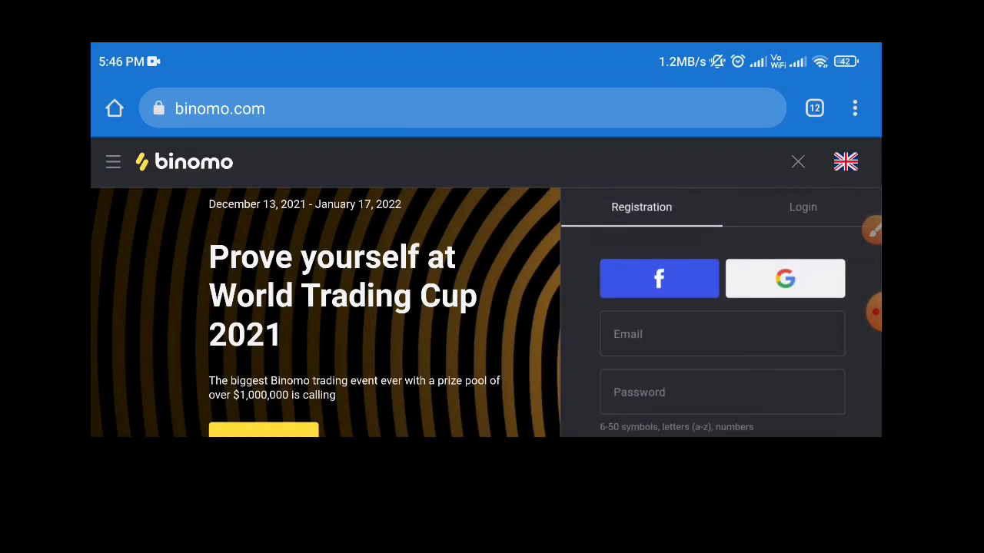
pyautogui.scroll(-2, 720, 313)
pyautogui.scroll(3, 721, 313)
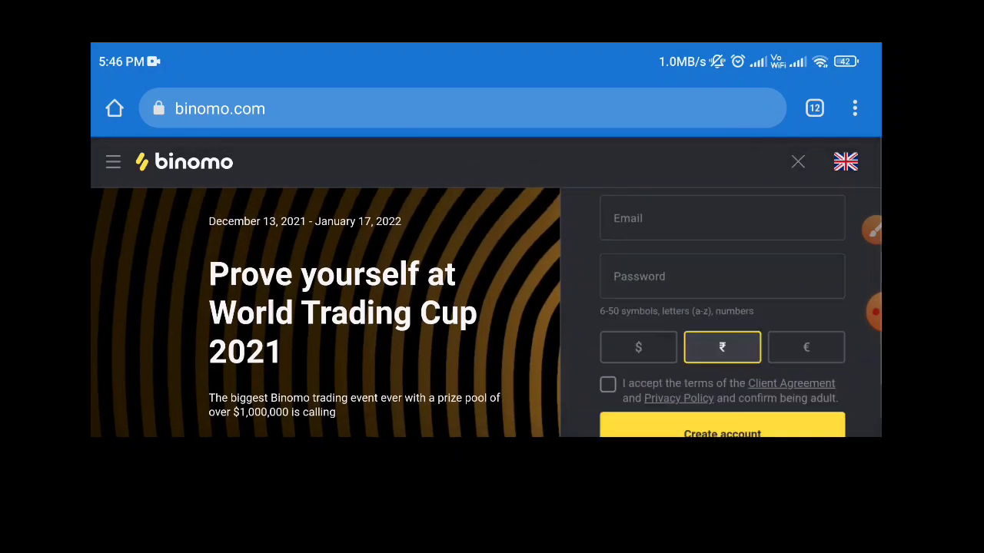
# Step: Log into the existing account, landing on the ADA/USD chart with the ₹80,788.18 real balance
pyautogui.click(803, 206)
pyautogui.scroll(-2, 721, 312)
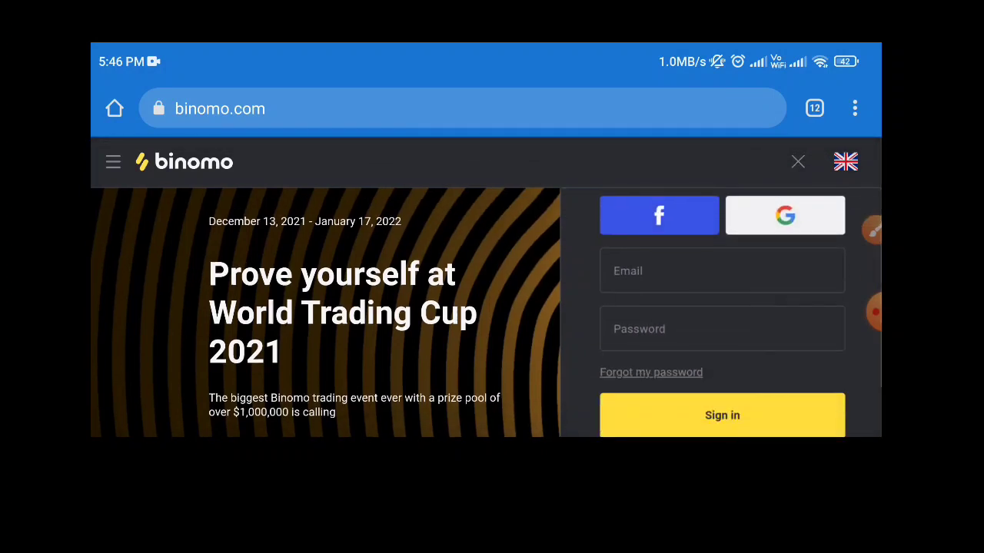
pyautogui.click(873, 311)
pyautogui.click(861, 239)
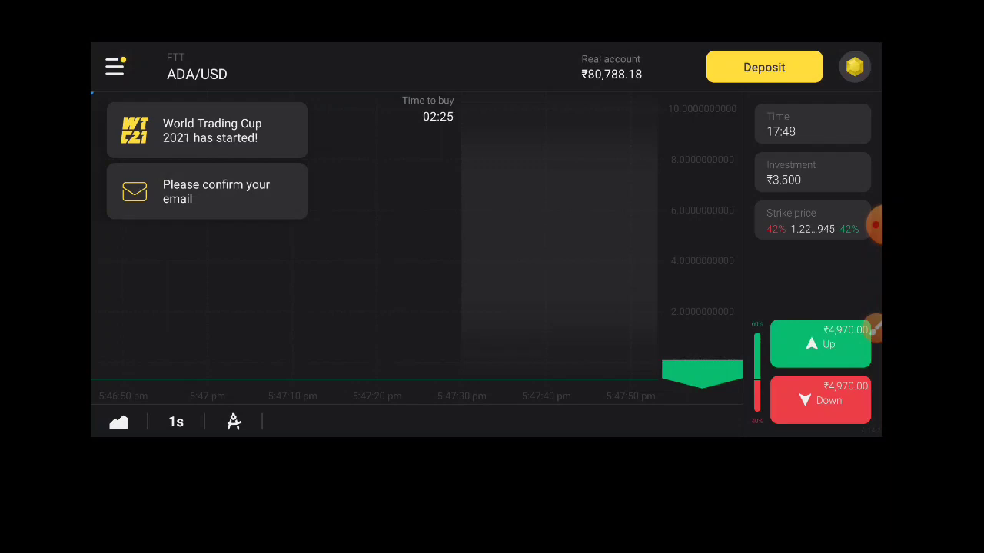
# Step: Toggle between real and demo accounts, ending on the demo account with ₹1,49,541.87
pyautogui.click(611, 67)
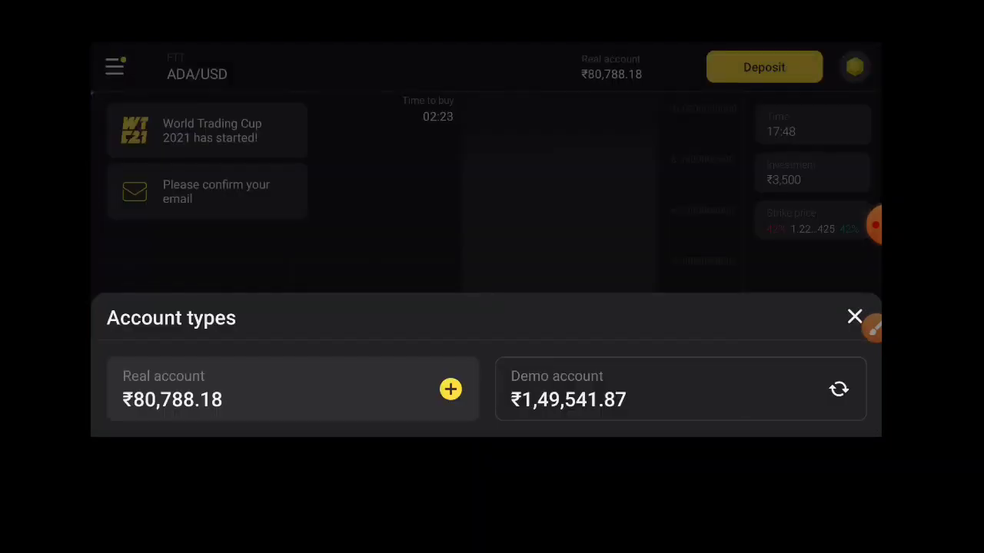
pyautogui.click(680, 388)
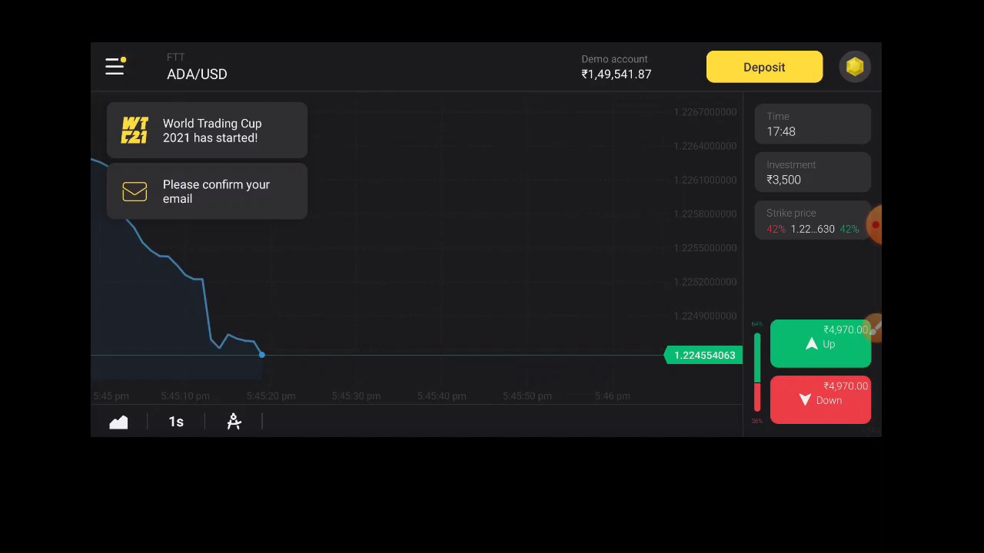
pyautogui.click(614, 66)
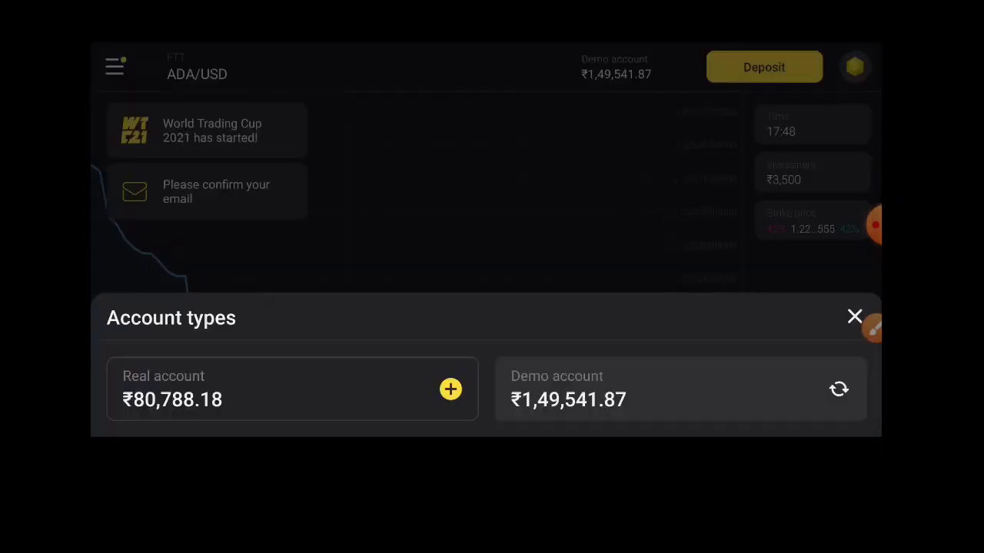
pyautogui.click(231, 389)
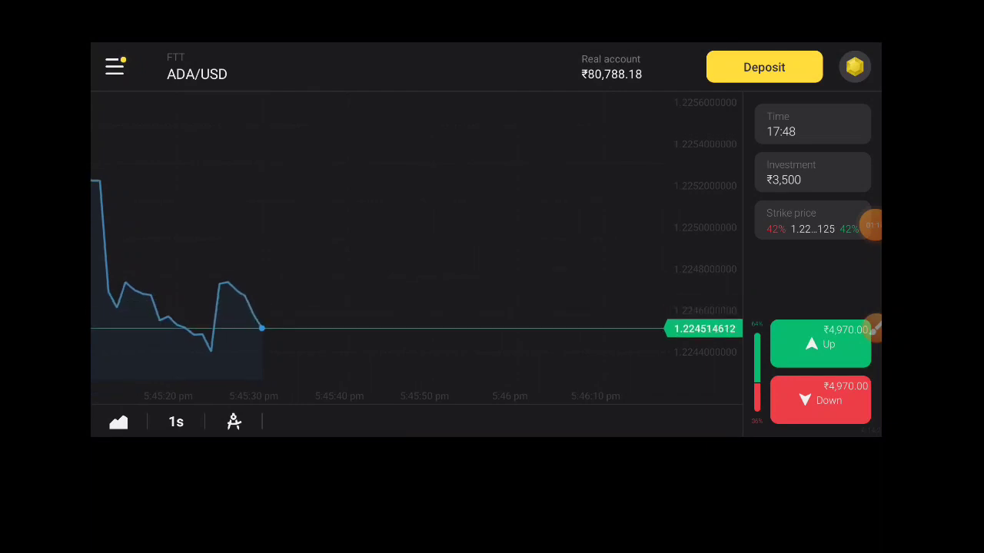
pyautogui.click(611, 67)
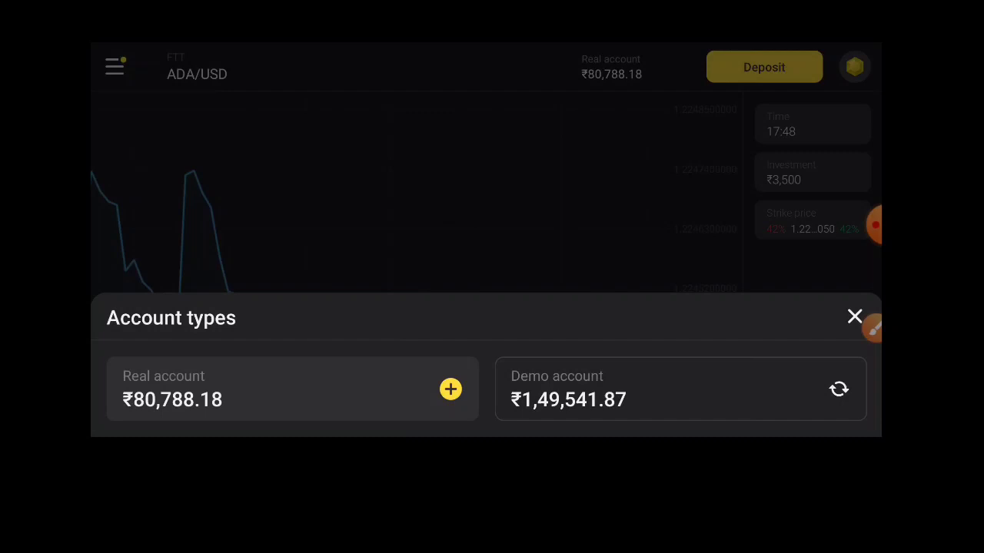
pyautogui.click(680, 388)
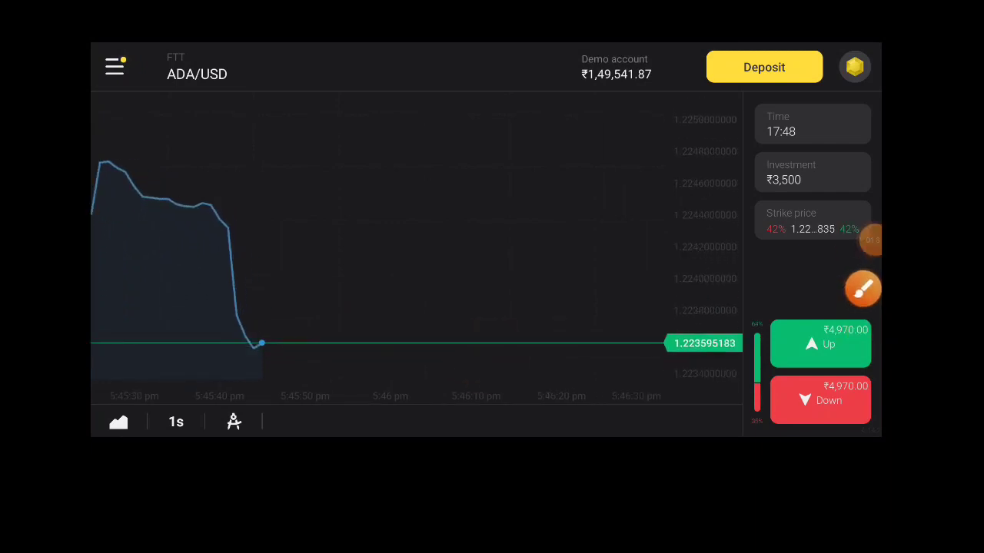
# Step: Flip between the trade history and the live ADA/USD chart, ending on the chart
pyautogui.click(115, 67)
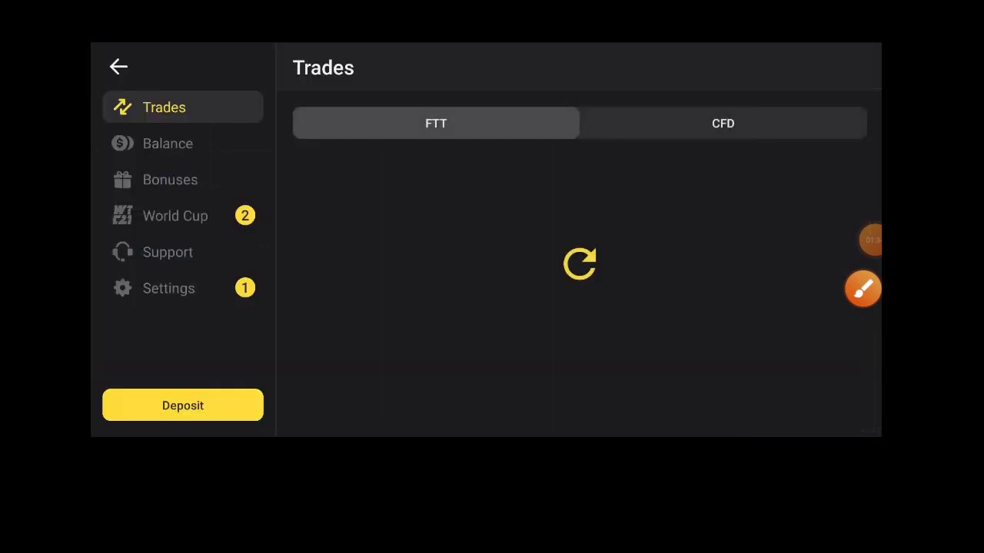
pyautogui.click(118, 66)
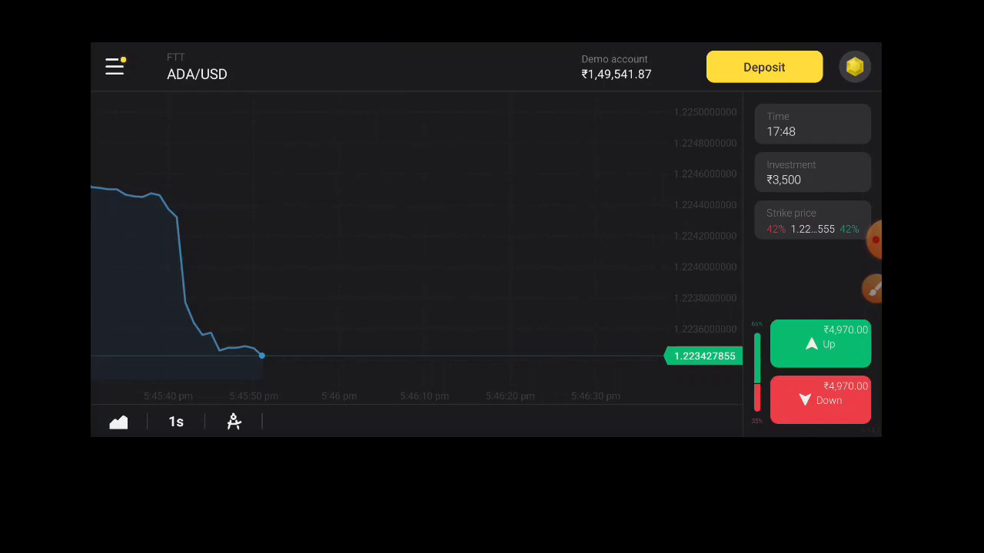
pyautogui.click(115, 67)
pyautogui.click(118, 66)
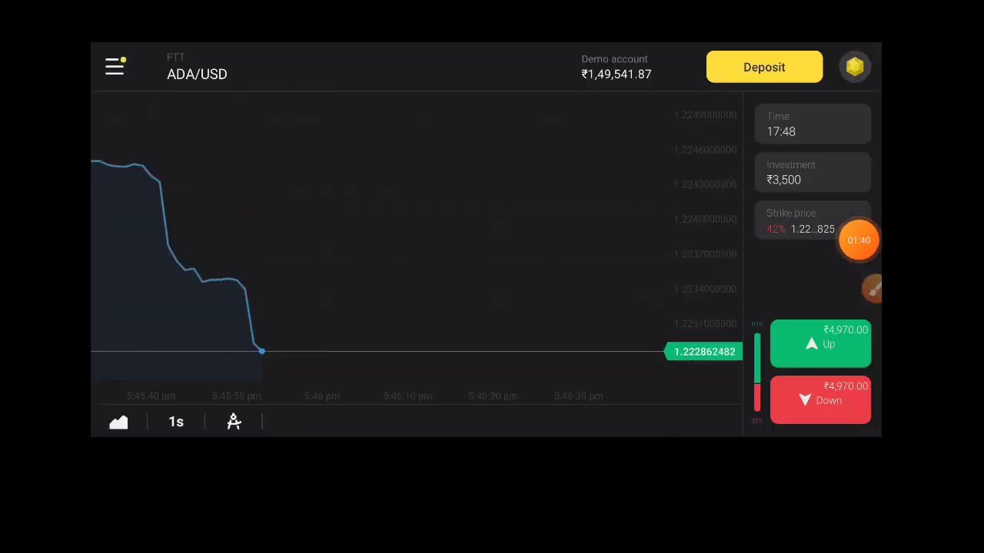
pyautogui.click(118, 67)
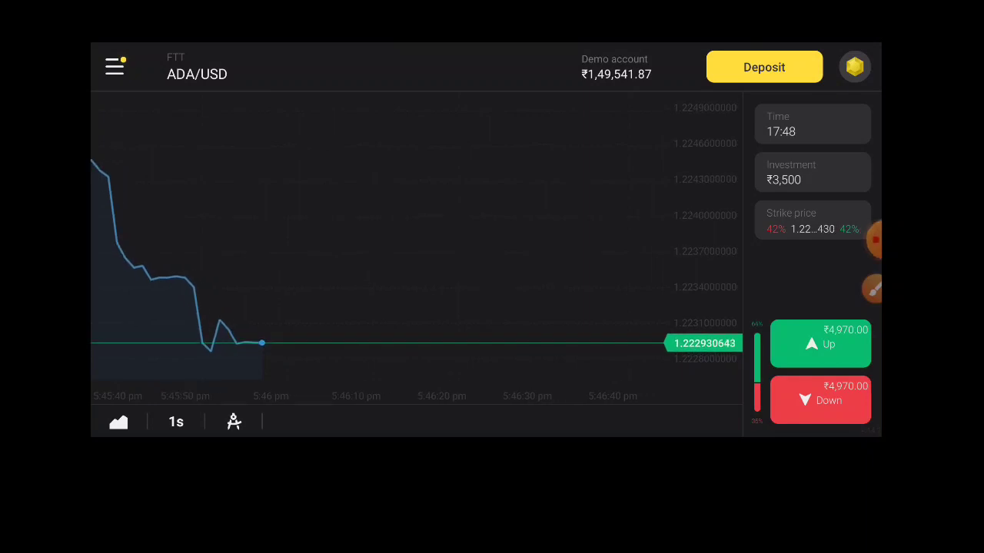
# Step: Place a ₹3,500 demo trade on ADA/USD, then browse the investment amount choices without changing them
pyautogui.click(819, 344)
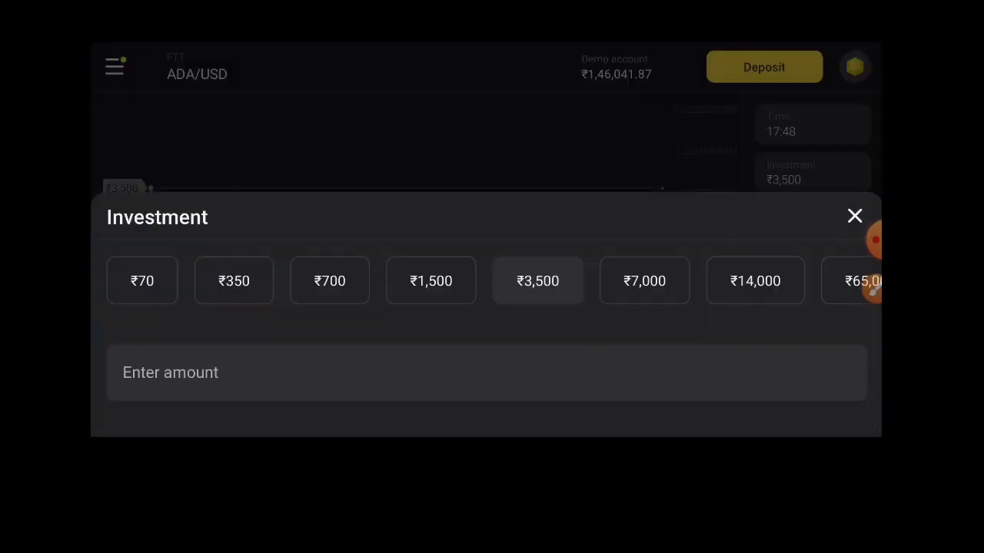
pyautogui.click(812, 174)
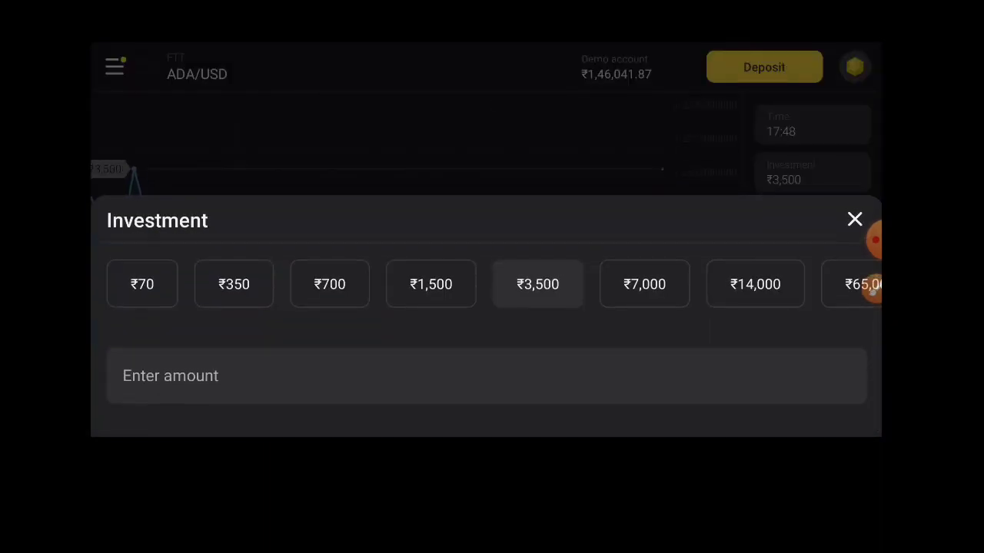
pyautogui.click(855, 216)
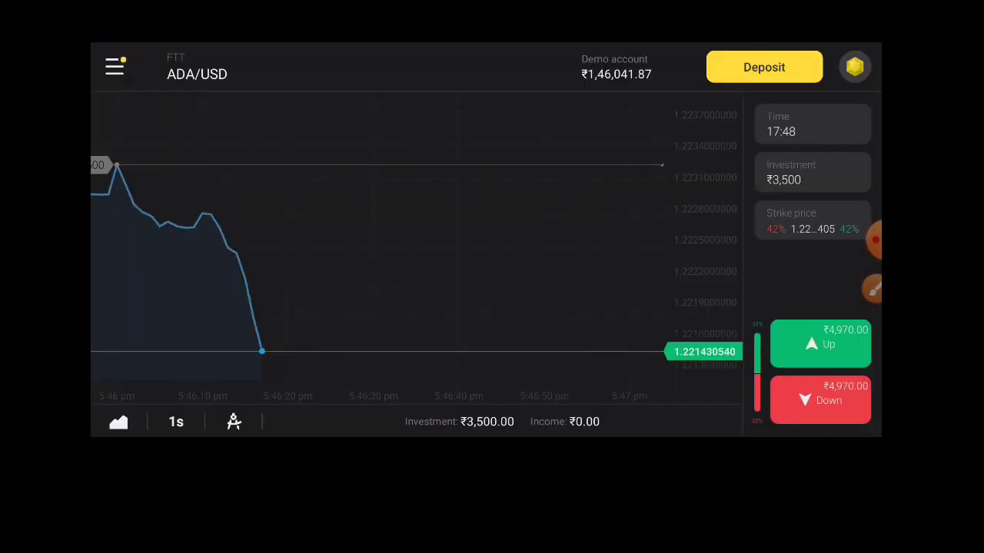
pyautogui.click(812, 173)
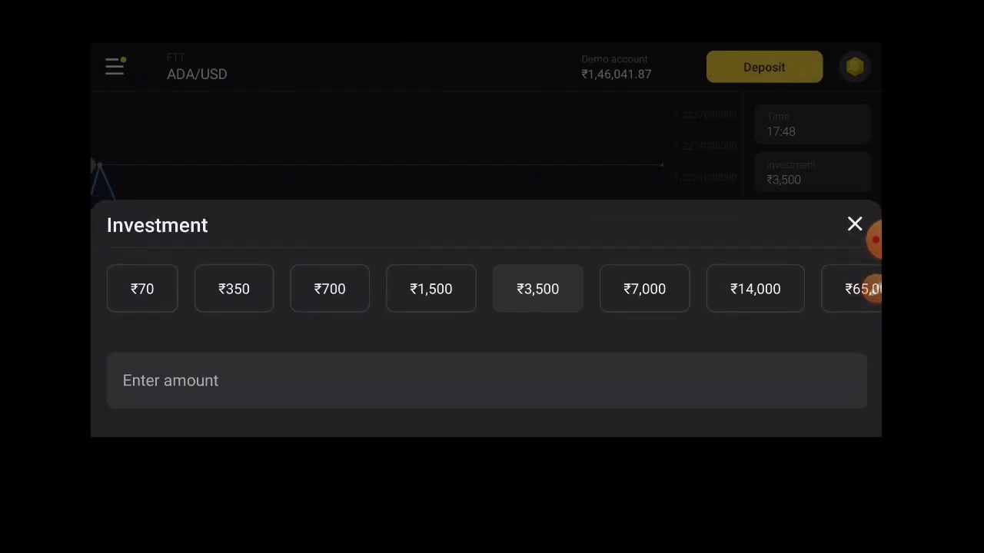
pyautogui.click(854, 216)
# Step: Review the trade expiry times and dismiss them, keeping the 17:48 expiry
pyautogui.click(812, 123)
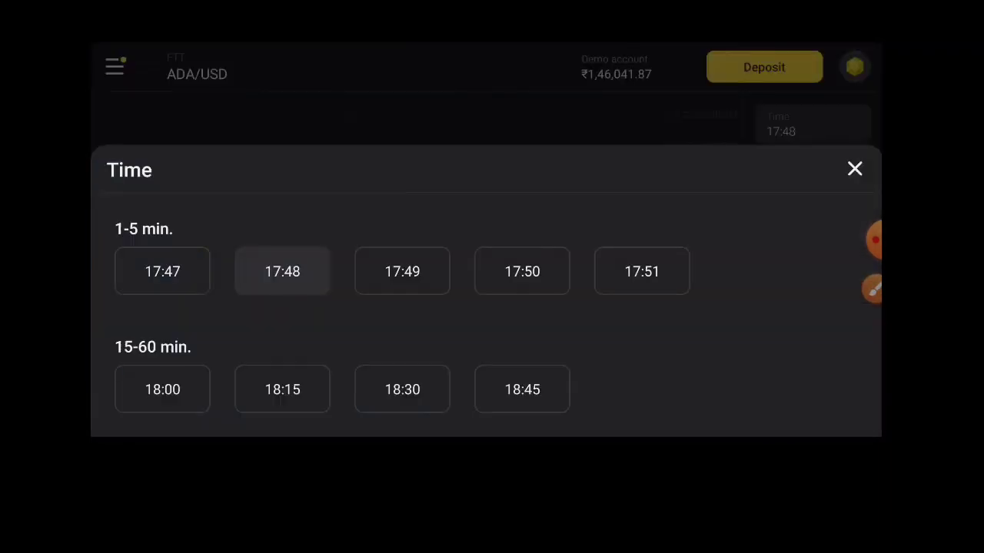
pyautogui.click(854, 169)
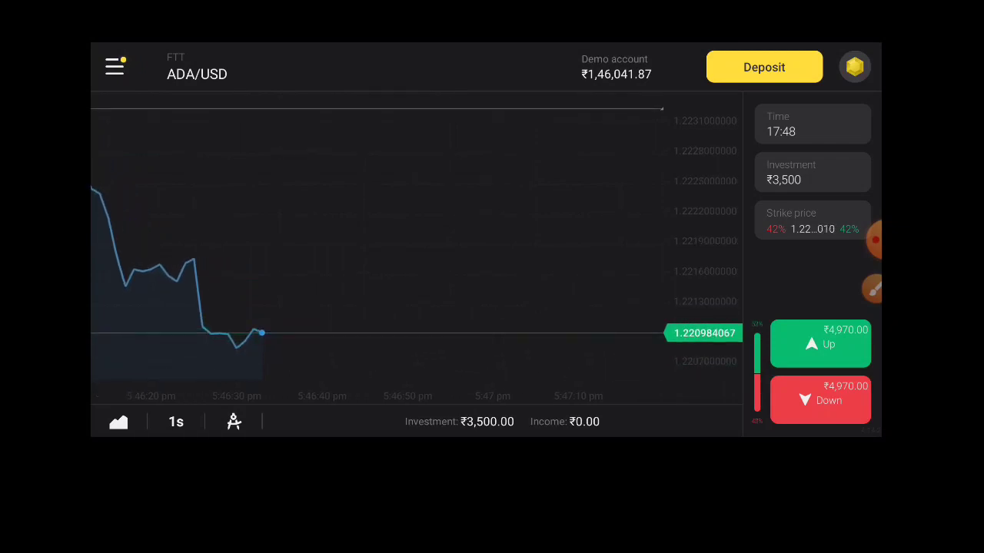
# Step: Browse the strike price choices for the ADA/USD trade and dismiss them unchanged
pyautogui.click(812, 221)
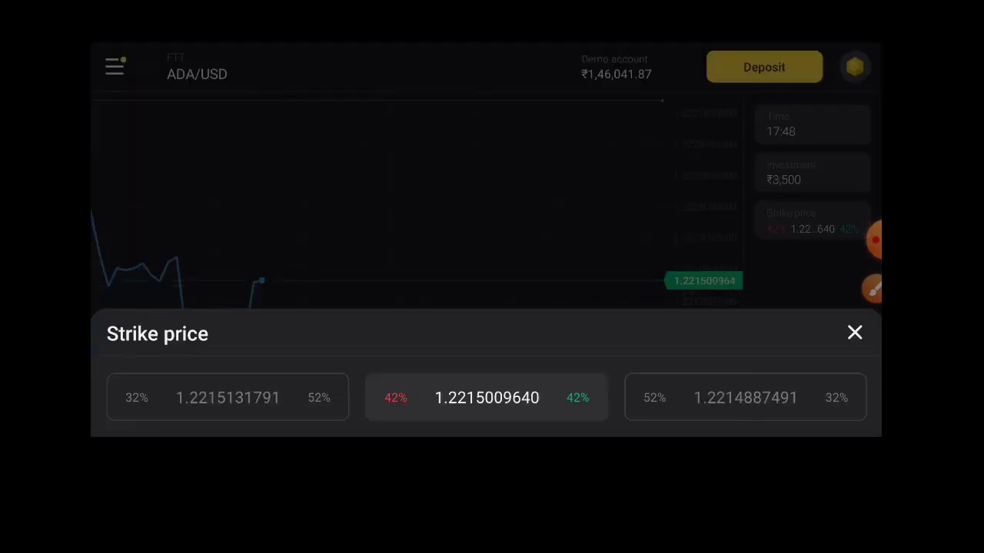
pyautogui.click(487, 397)
pyautogui.click(813, 221)
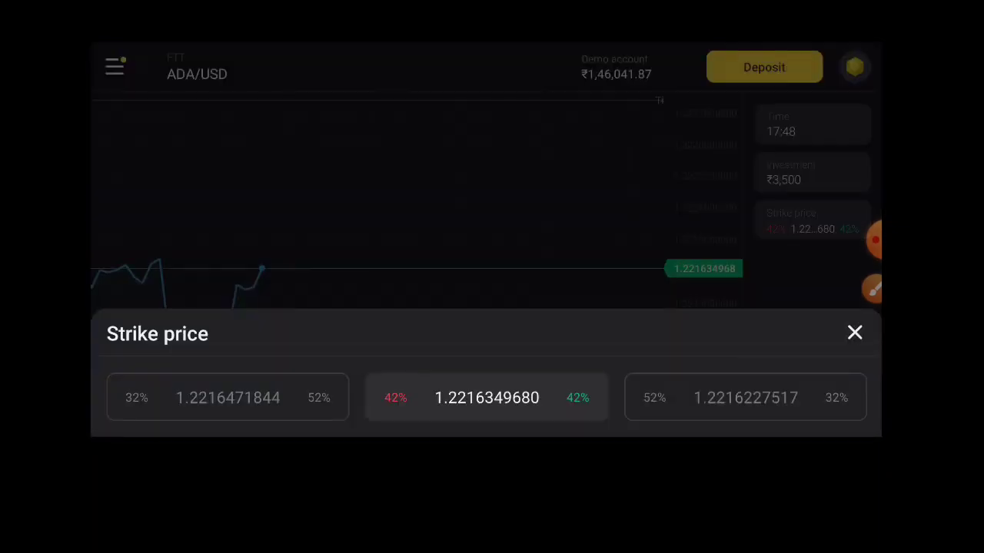
pyautogui.click(487, 397)
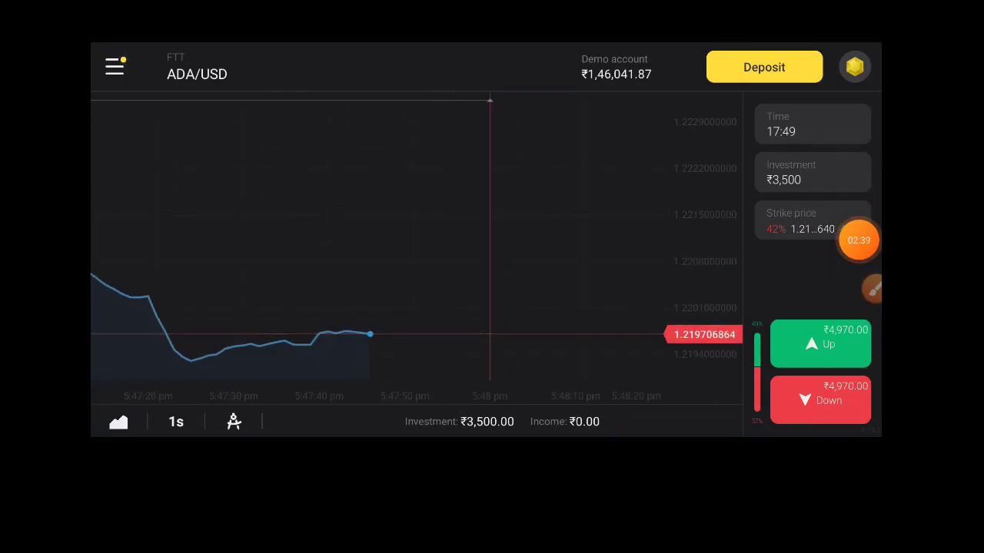
# Step: Glance at the account type choices, then bring up the Trades history section
pyautogui.click(615, 67)
pyautogui.click(855, 317)
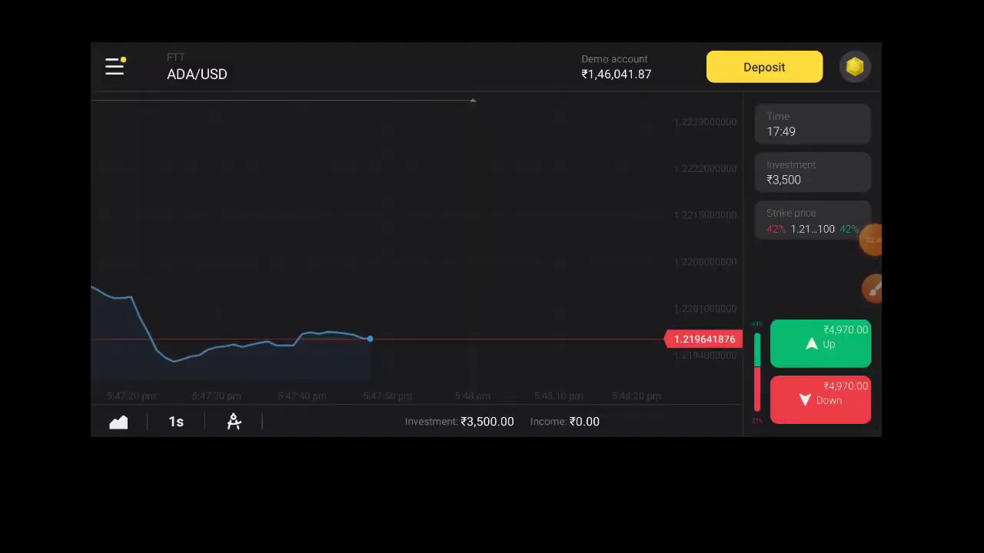
pyautogui.click(115, 67)
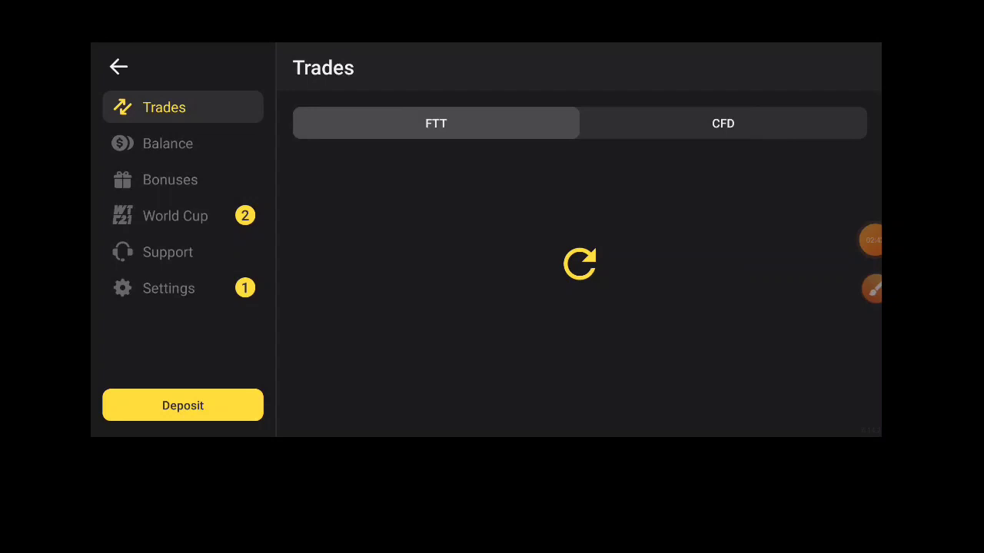
# Step: Switch trading to the real account holding ₹80,788.18
pyautogui.click(118, 67)
pyautogui.click(616, 67)
pyautogui.click(172, 389)
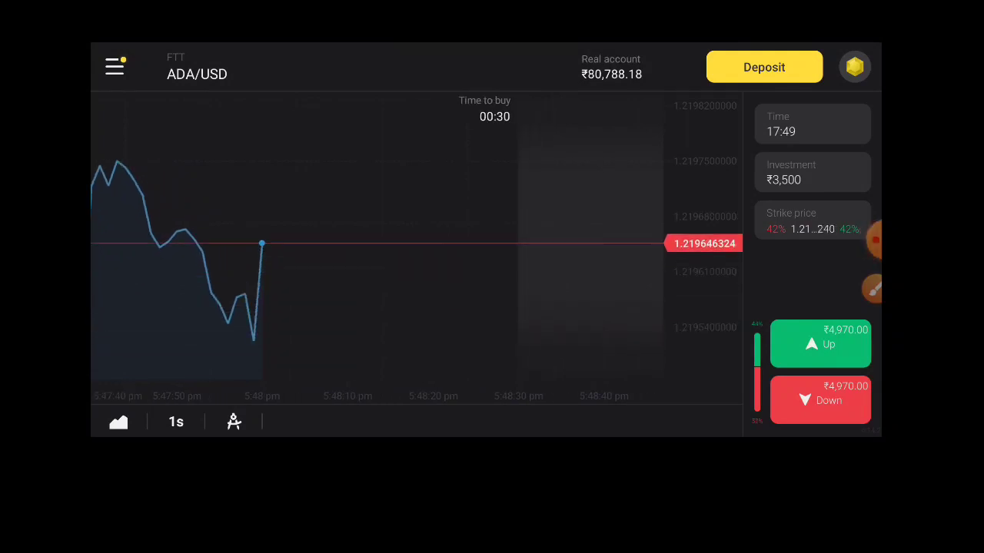
# Step: View the VIP status tiers, return to the ADA/USD chart and bring up the asset list
pyautogui.click(855, 67)
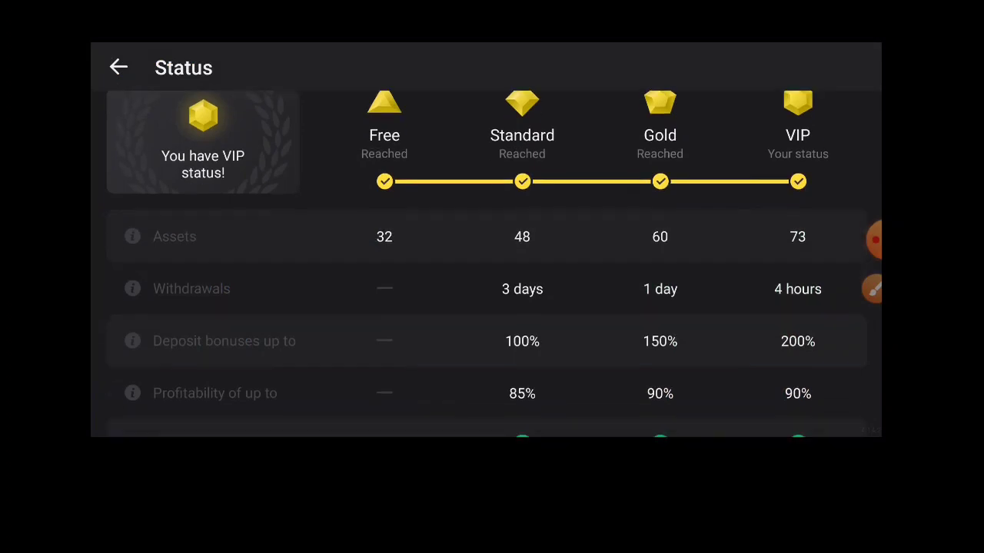
pyautogui.scroll(-5, 484, 307)
pyautogui.scroll(3, 484, 269)
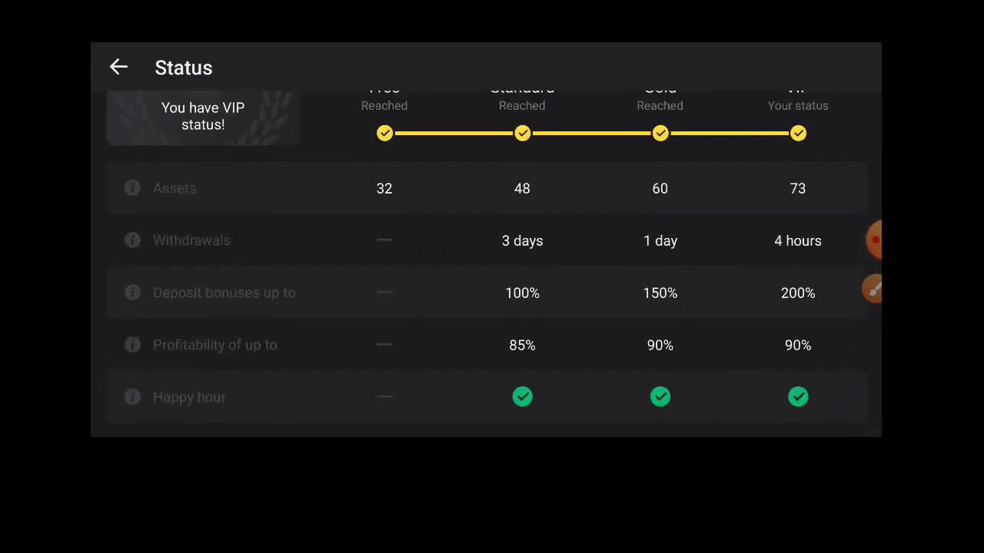
pyautogui.click(118, 67)
pyautogui.click(196, 69)
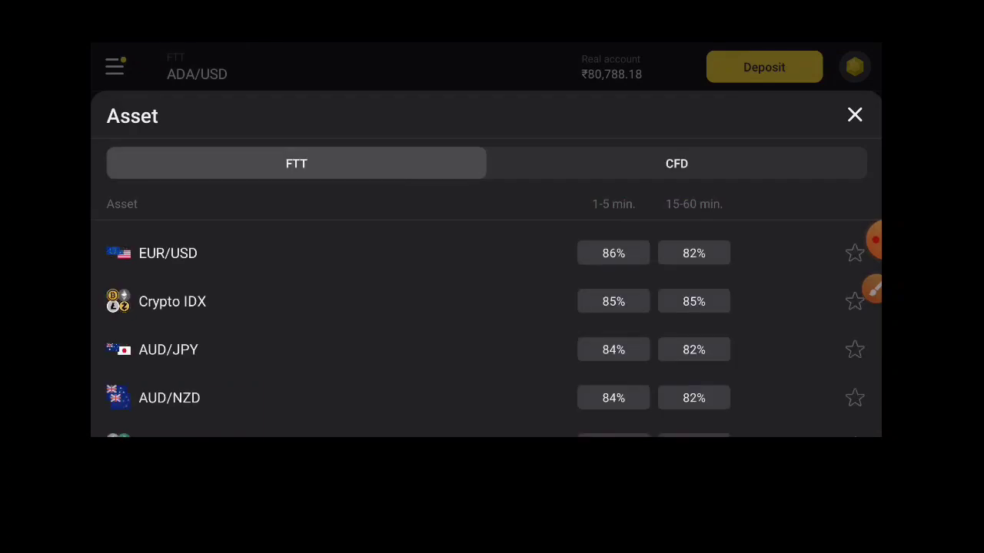
pyautogui.scroll(-1, 486, 307)
pyautogui.scroll(1, 485, 308)
pyautogui.scroll(-2, 486, 307)
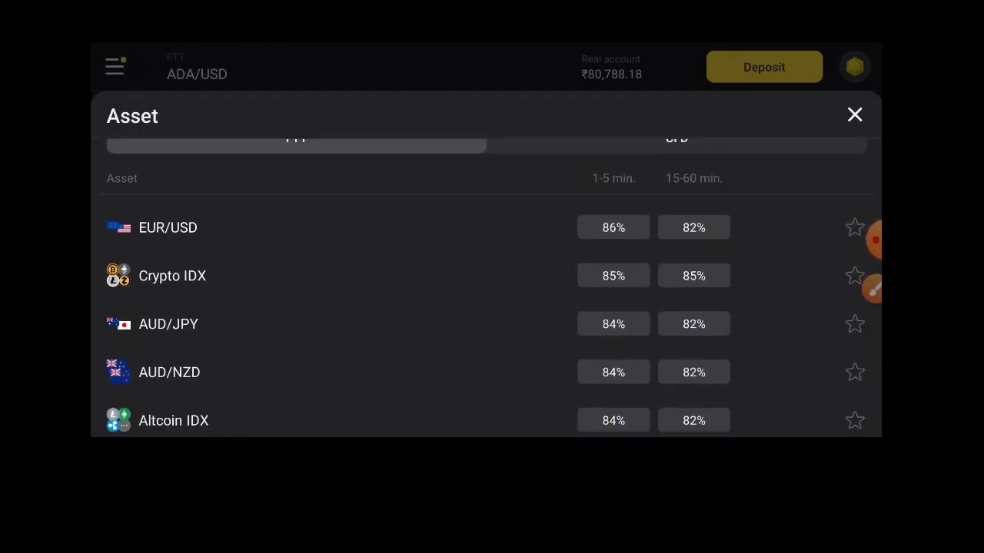
pyautogui.scroll(-3, 485, 307)
pyautogui.scroll(-2, 485, 307)
pyautogui.scroll(-2, 485, 307)
pyautogui.scroll(-3, 486, 308)
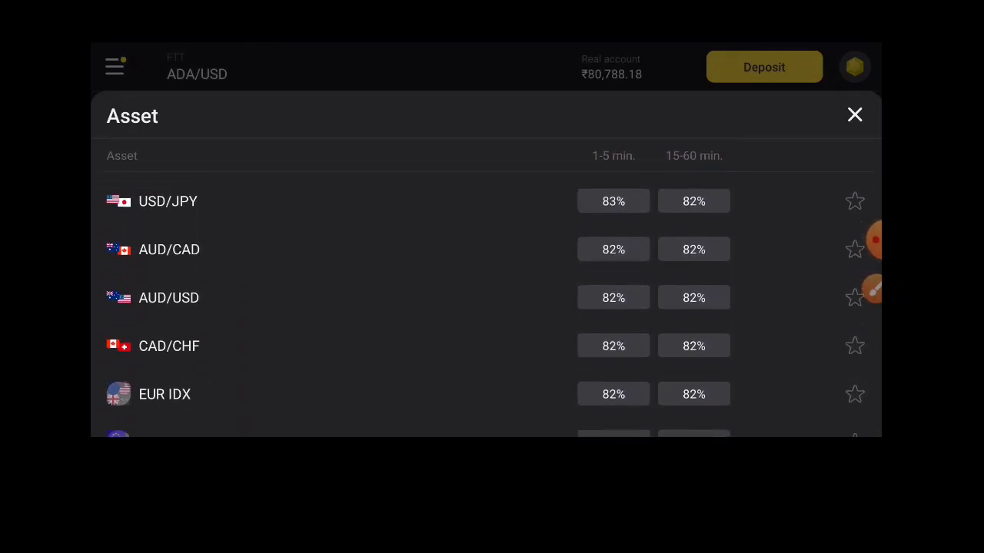
pyautogui.scroll(-2, 486, 307)
pyautogui.scroll(-1, 485, 307)
pyautogui.scroll(1, 486, 307)
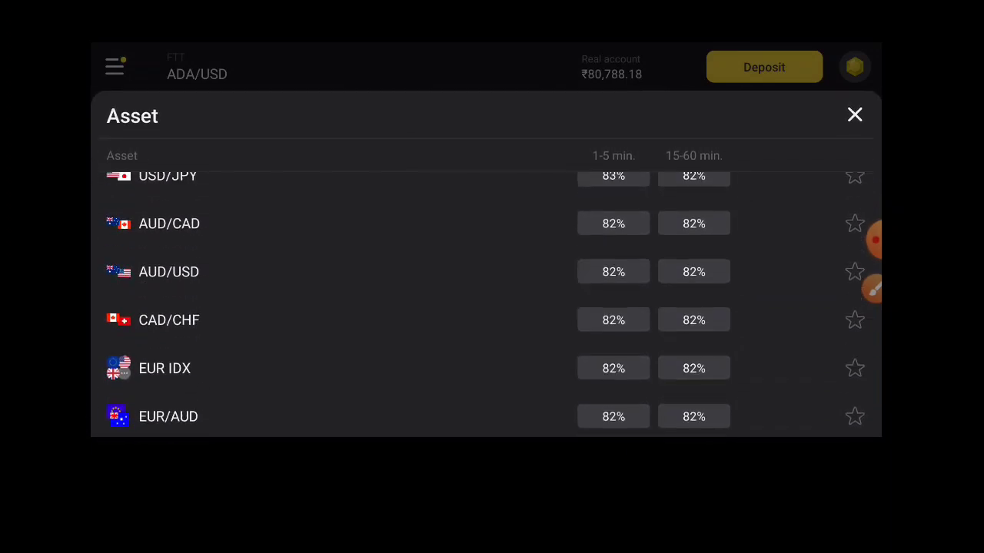
pyautogui.scroll(2, 486, 307)
pyautogui.scroll(5, 486, 307)
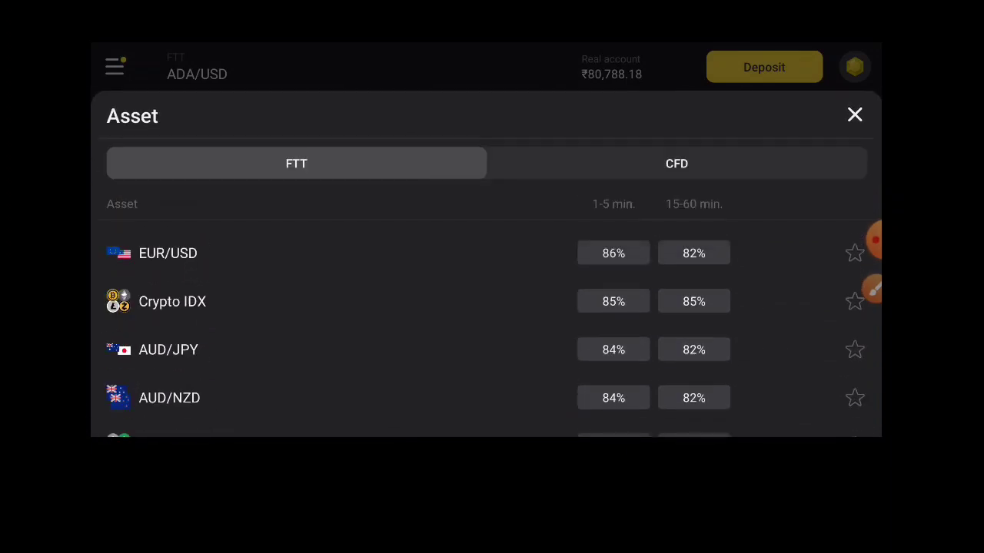
# Step: Dismiss the asset list, then browse the chart timeframe and indicator options without changes
pyautogui.click(855, 114)
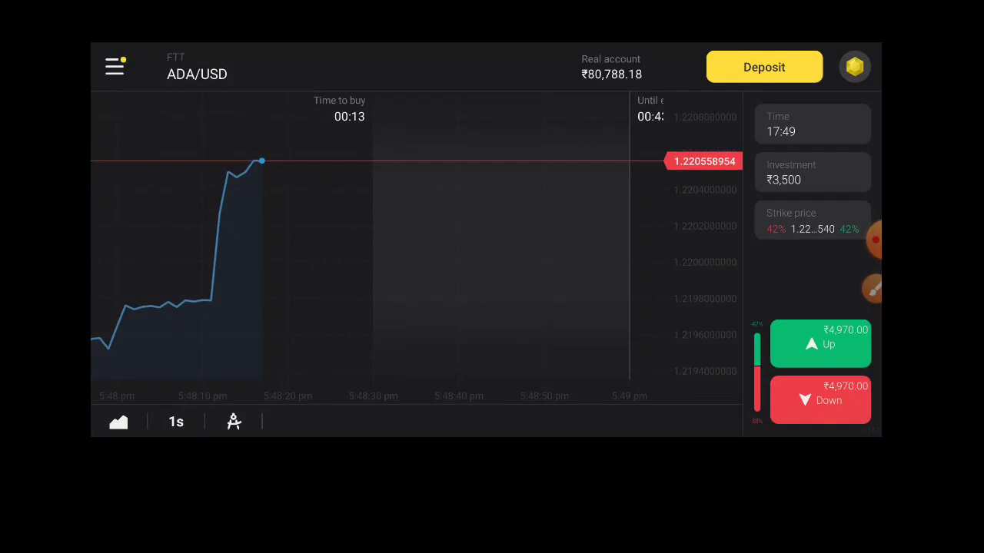
pyautogui.click(174, 420)
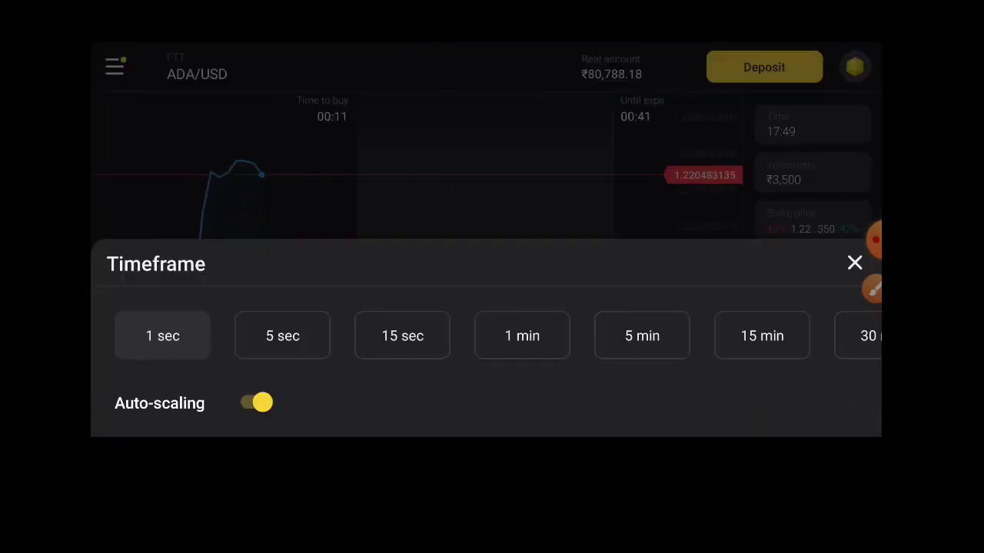
pyautogui.click(855, 262)
pyautogui.click(233, 419)
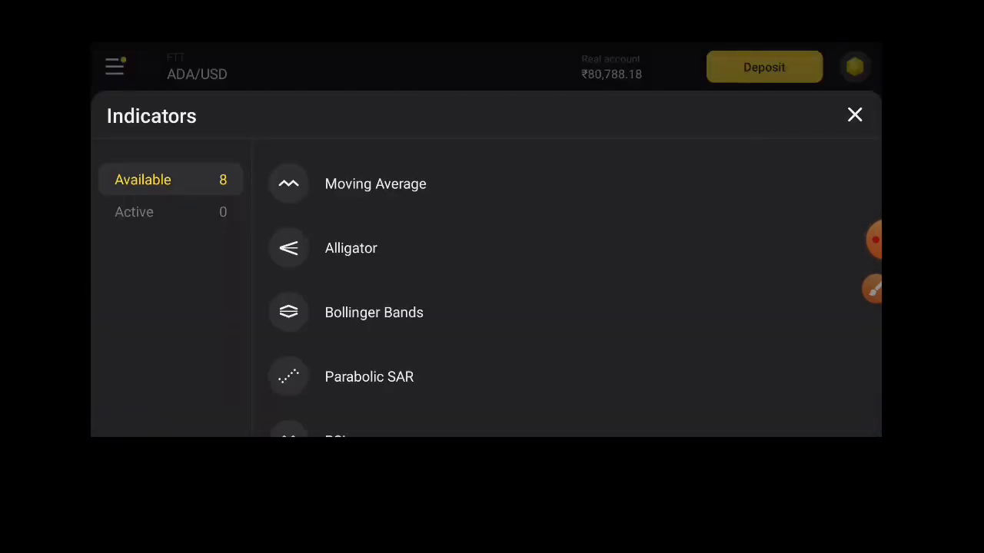
pyautogui.click(854, 114)
# Step: Browse the chart type choices, then show the Trades page with the ₹3,500 ADA/USD trade
pyautogui.click(114, 419)
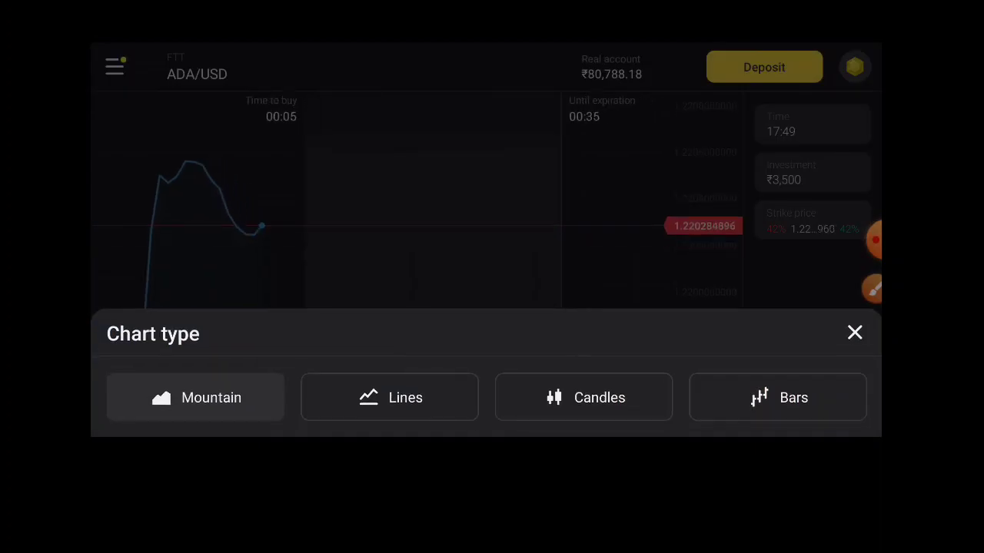
pyautogui.click(855, 332)
pyautogui.click(115, 67)
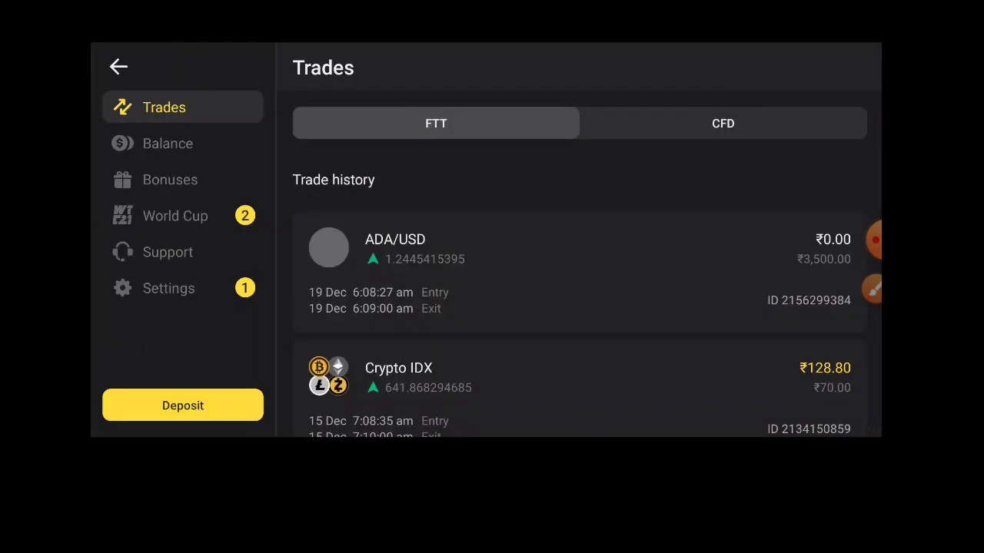
# Step: Visit the Balance, Bonuses, Support and Settings pages, then return to the ADA/USD chart
pyautogui.click(167, 144)
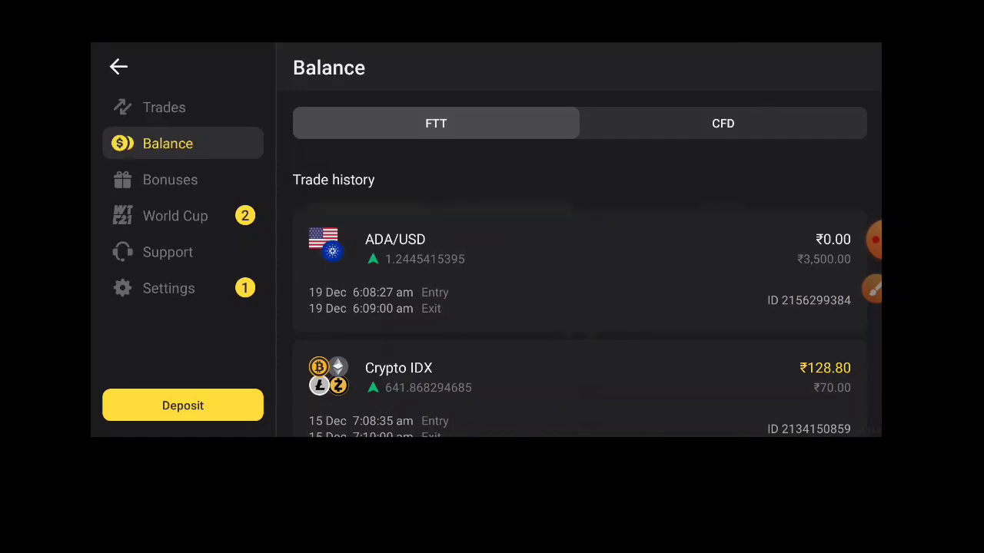
pyautogui.scroll(-3, 584, 268)
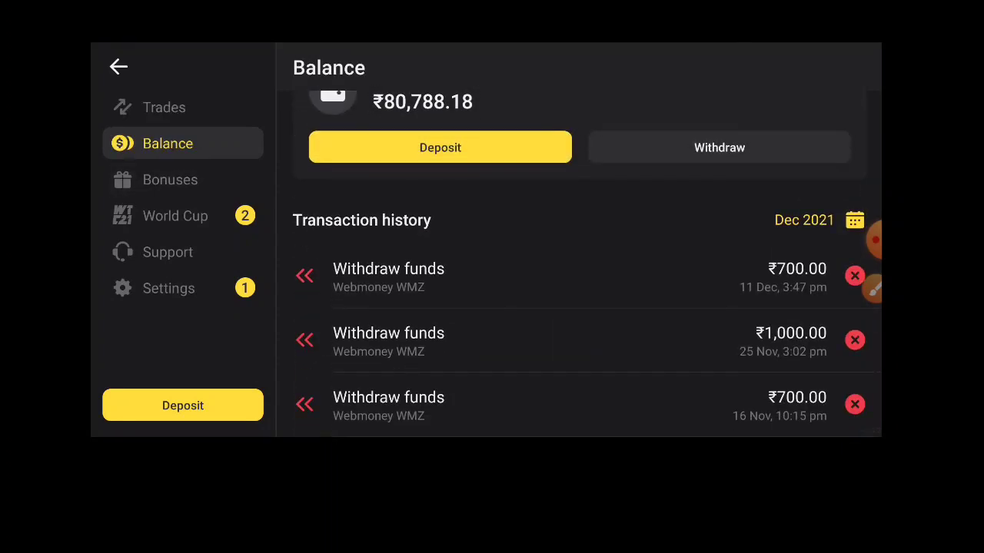
pyautogui.scroll(-1, 584, 284)
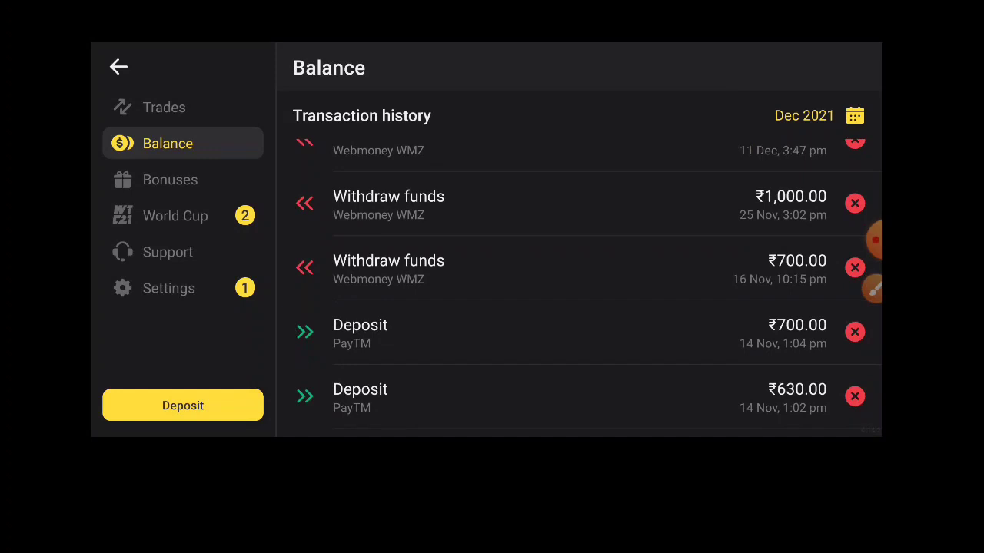
pyautogui.scroll(3, 584, 269)
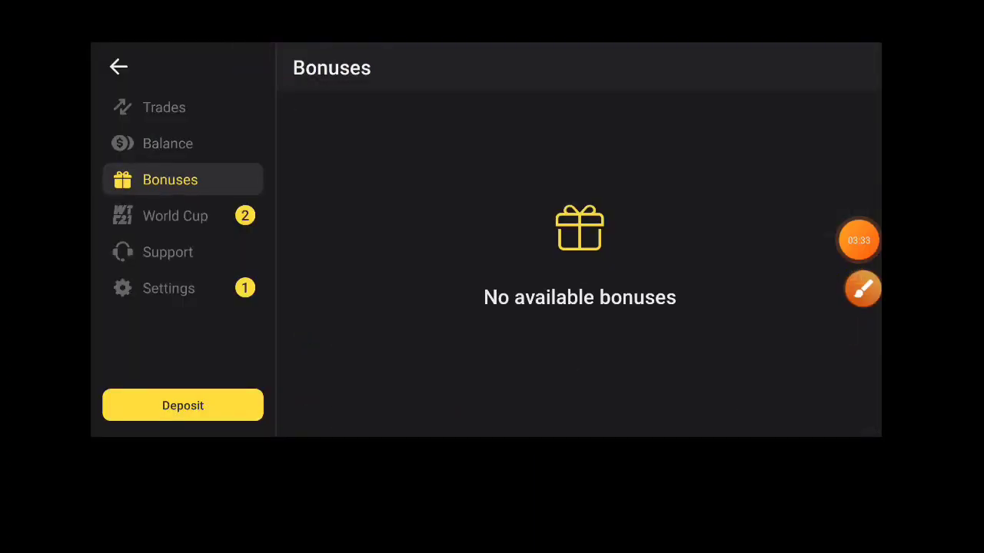
pyautogui.click(175, 216)
pyautogui.click(168, 252)
pyautogui.click(168, 289)
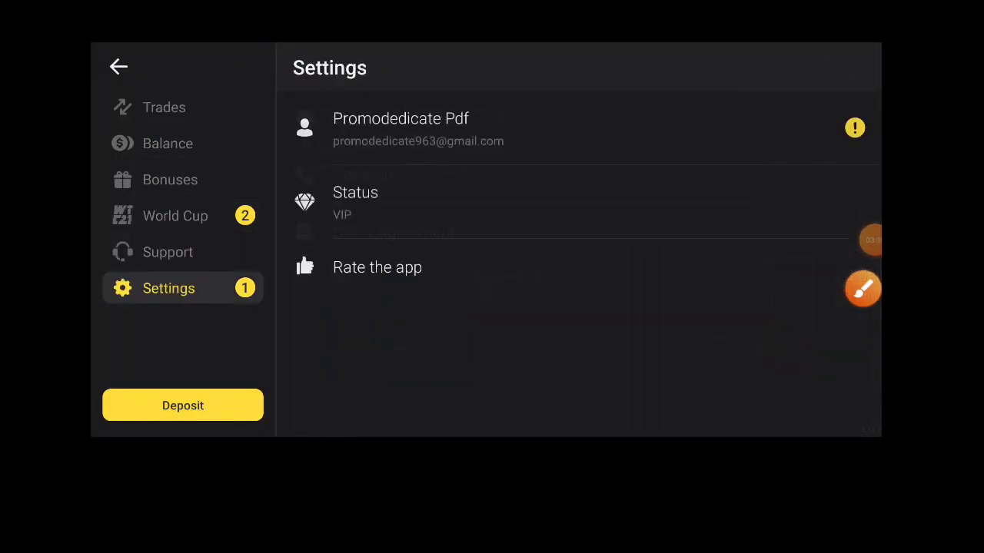
pyautogui.click(118, 67)
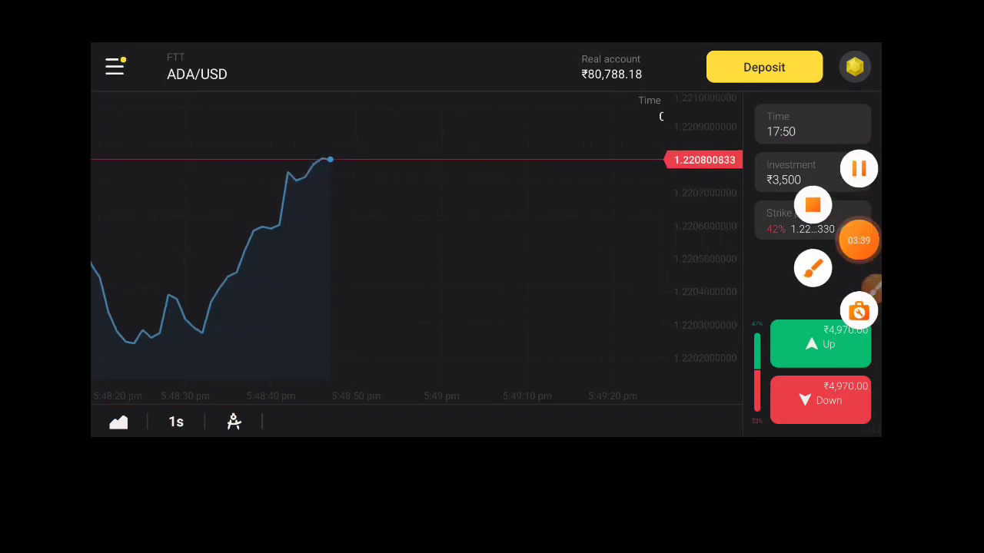
# Step: Cycle the investment amount ₹70 → ₹350 → ₹70, glancing at the strike price options in between
pyautogui.click(813, 172)
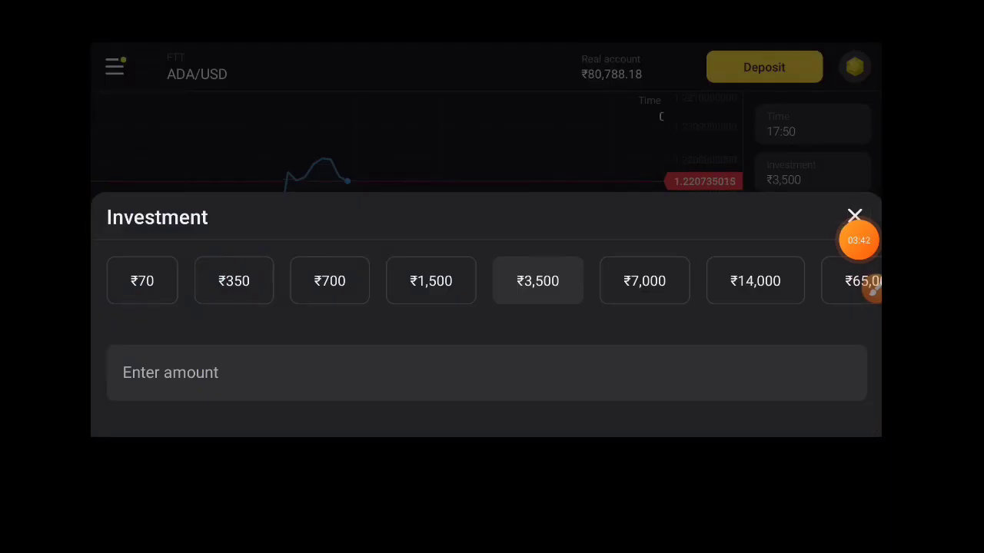
pyautogui.click(142, 281)
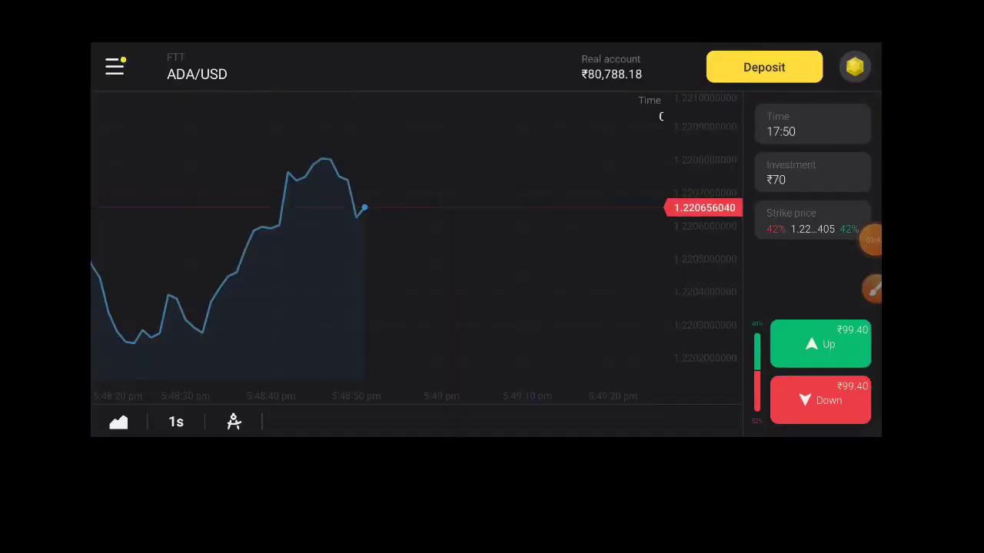
pyautogui.click(812, 219)
pyautogui.click(854, 331)
pyautogui.click(813, 172)
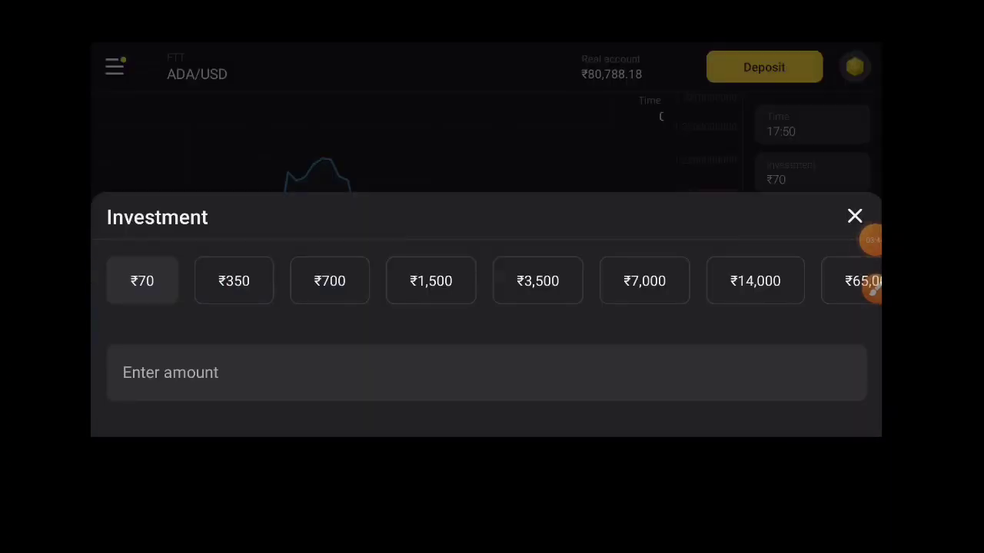
pyautogui.click(234, 280)
pyautogui.click(813, 172)
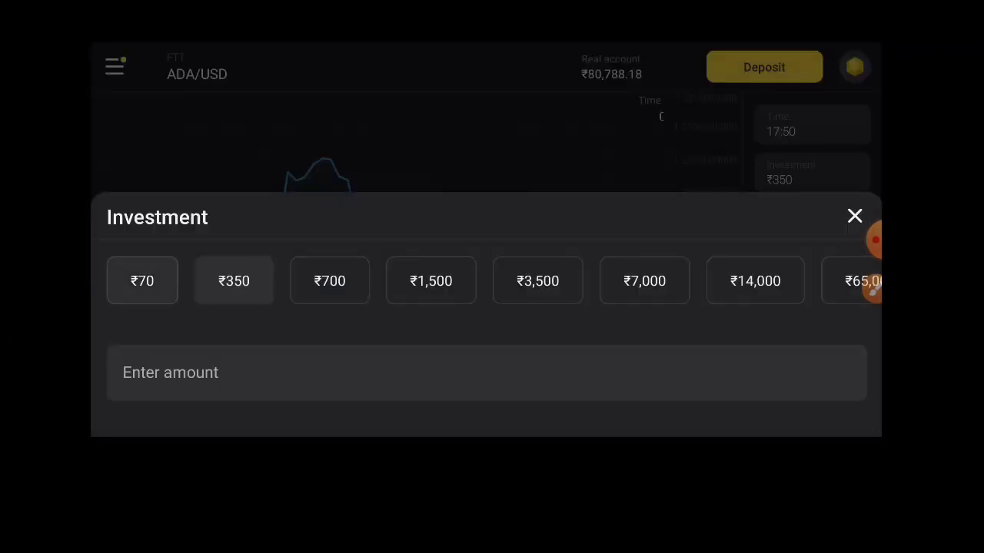
pyautogui.click(142, 280)
pyautogui.click(813, 125)
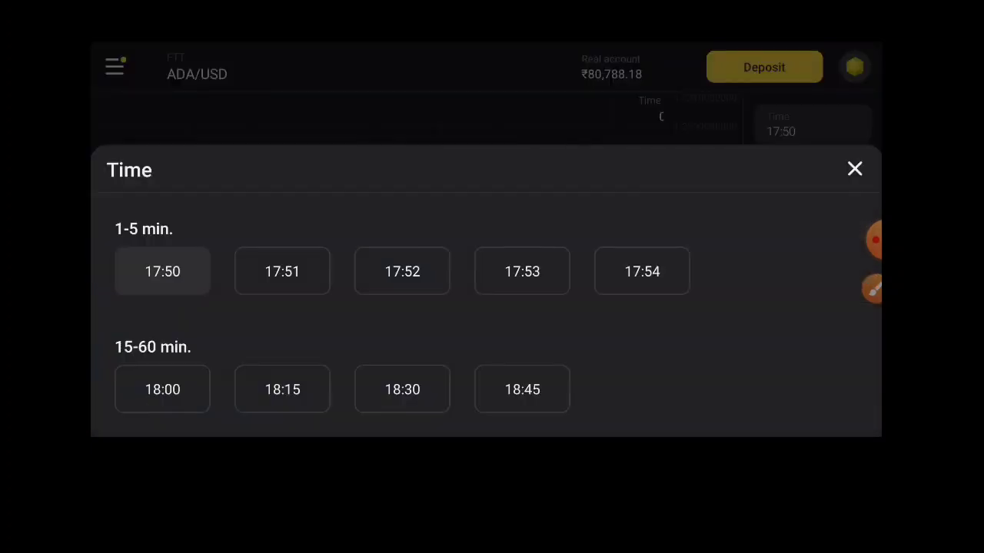
pyautogui.click(282, 271)
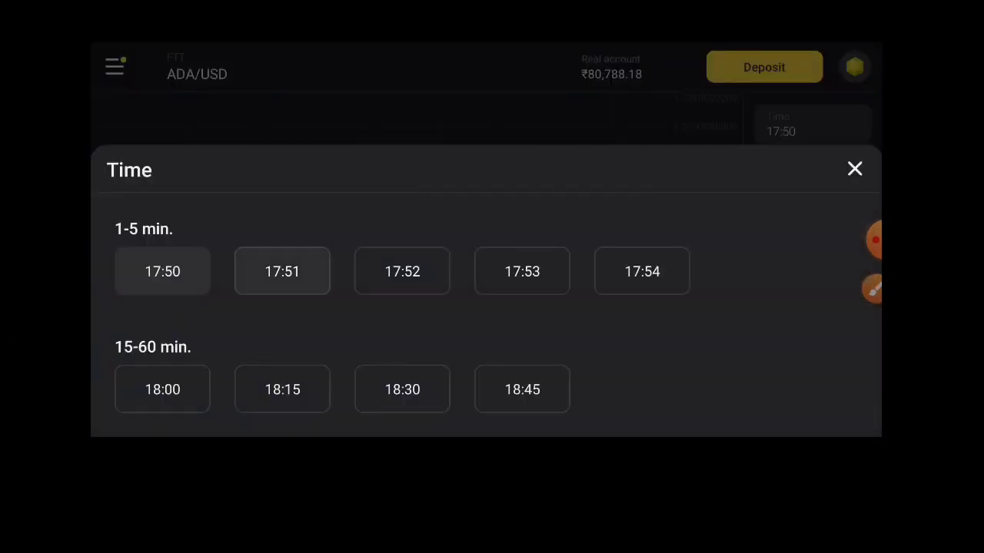
pyautogui.click(813, 124)
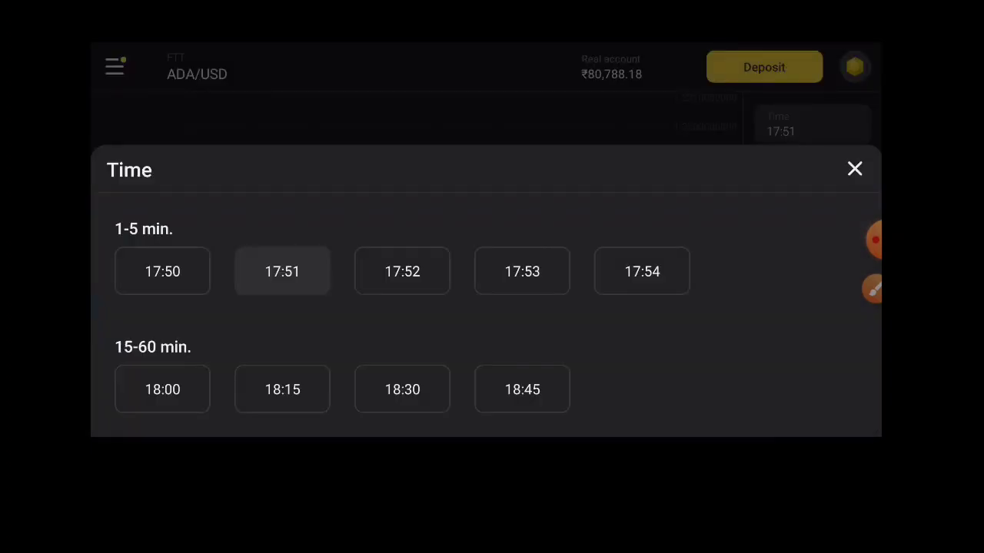
pyautogui.click(162, 271)
pyautogui.click(813, 124)
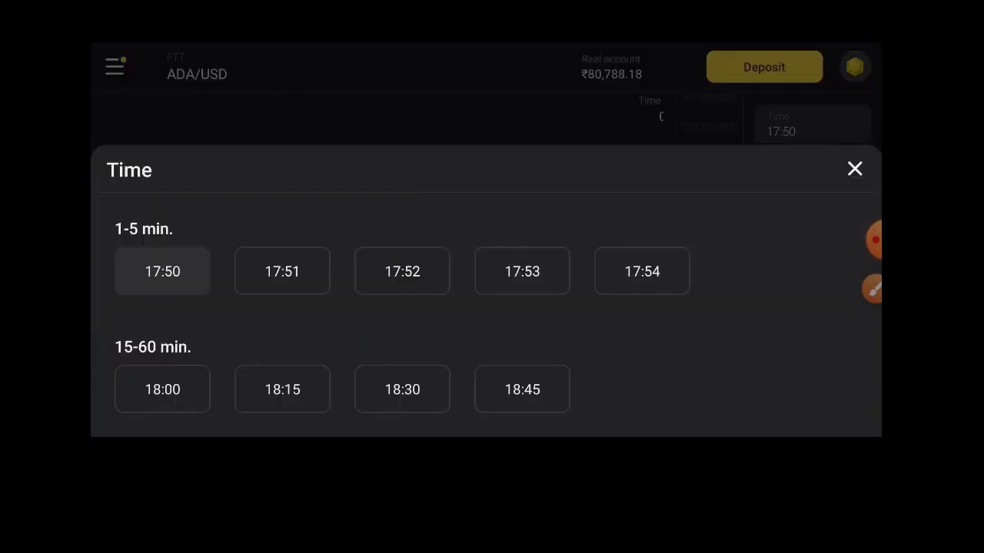
# Step: Dismiss expiry times, step the chart through 5s and 15s intervals, and place a ₹70 ADA/USD trade
pyautogui.click(162, 271)
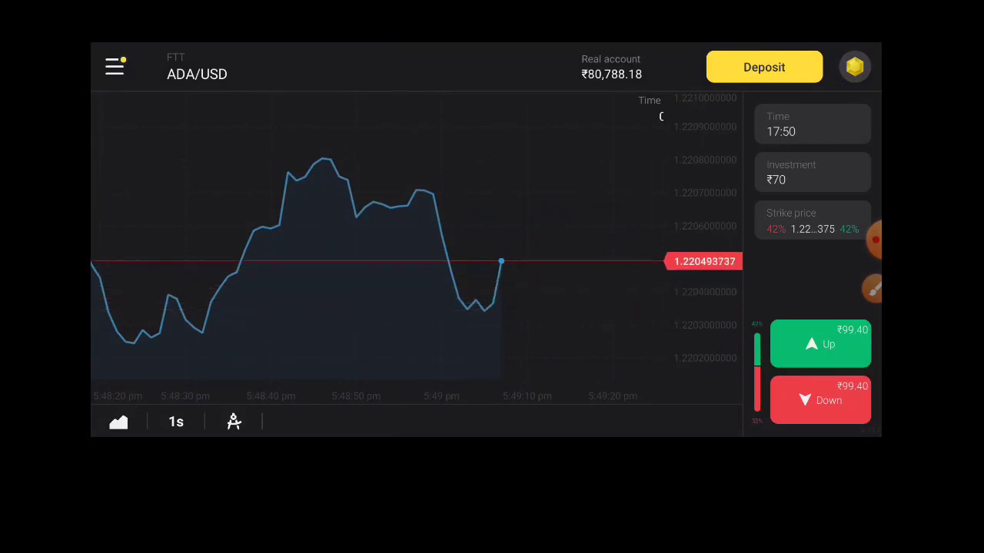
pyautogui.click(176, 422)
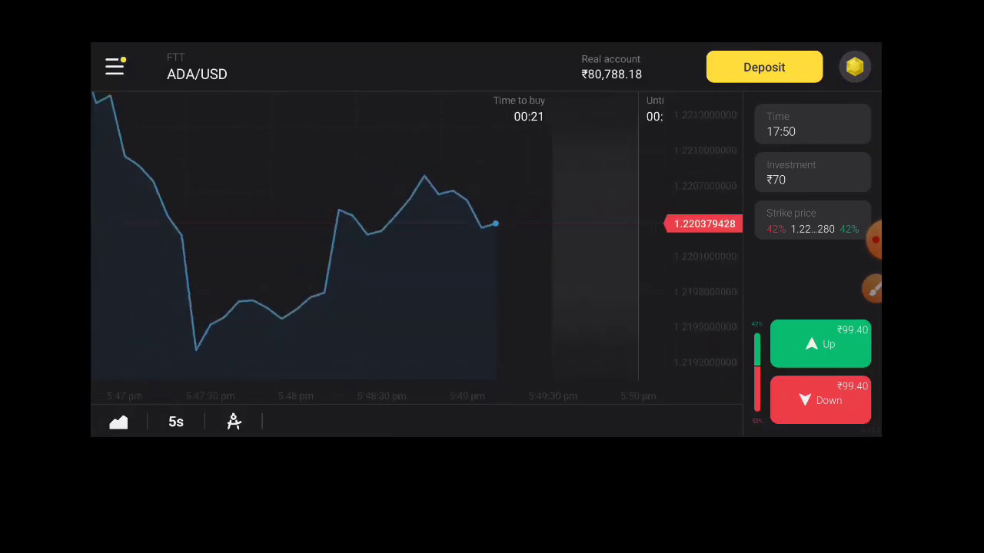
pyautogui.click(176, 422)
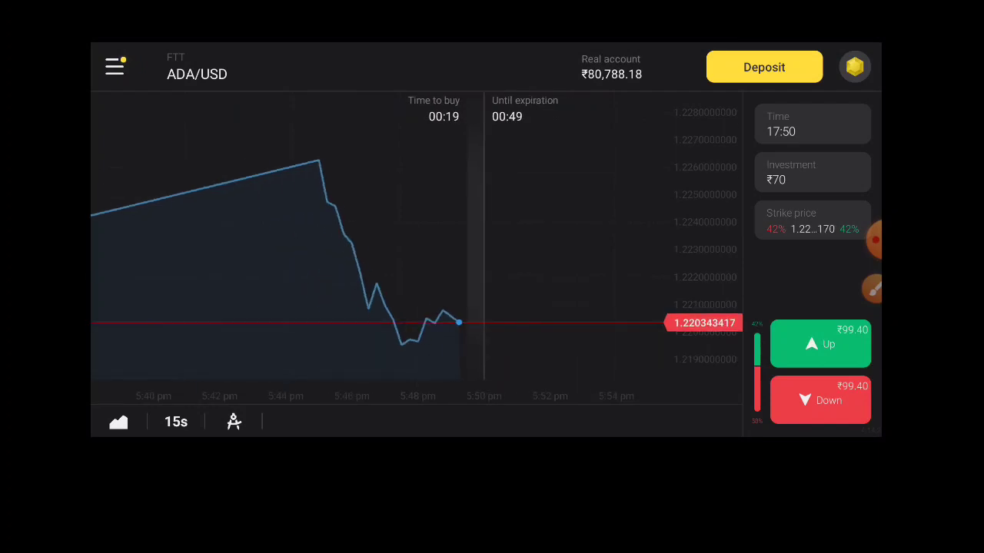
pyautogui.click(176, 422)
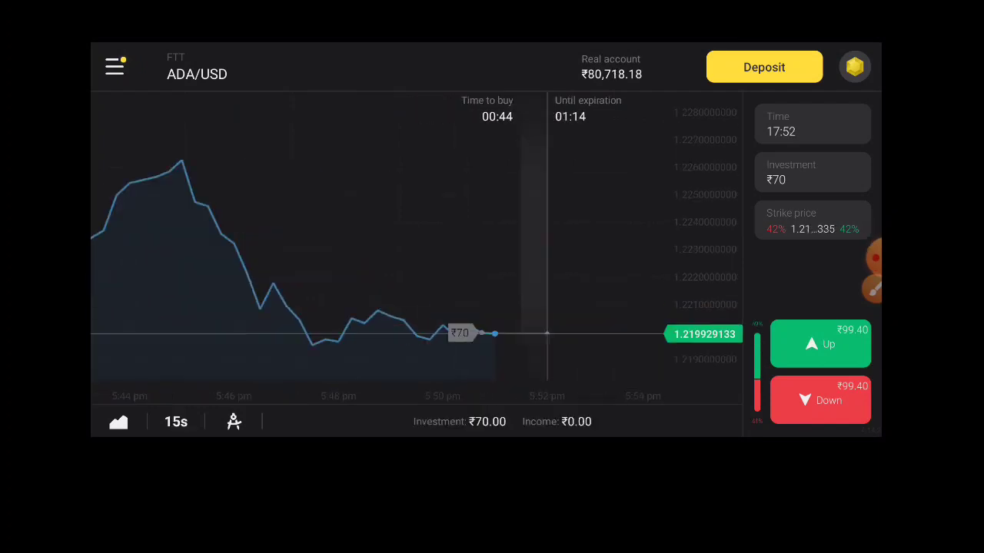
pyautogui.scroll(5, 415, 239)
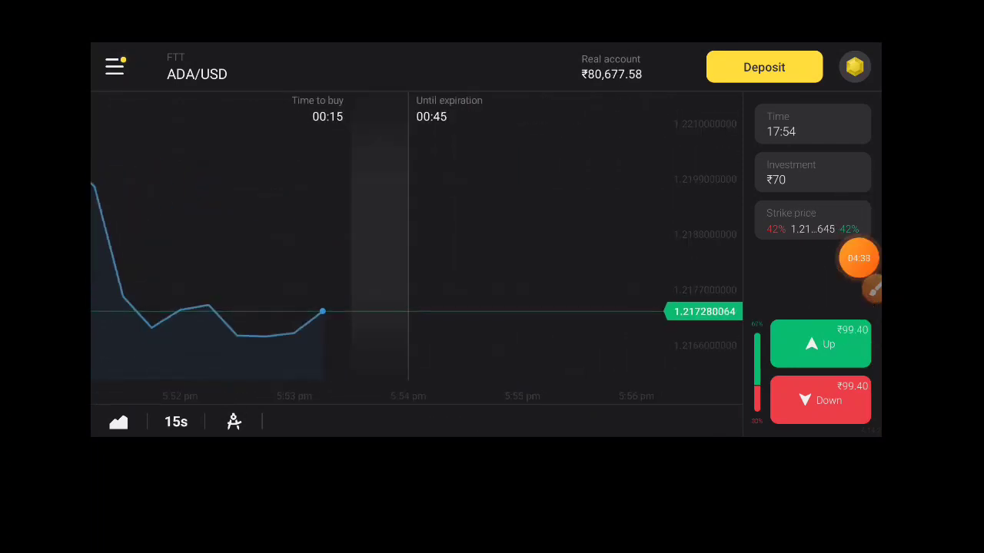
pyautogui.click(115, 66)
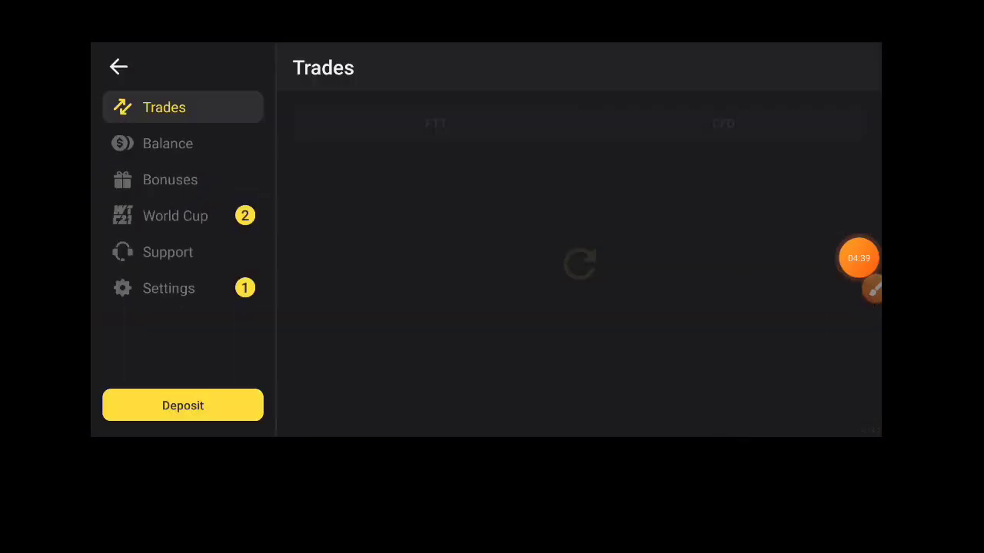
pyautogui.click(863, 289)
pyautogui.moveTo(827, 192); pyautogui.dragTo(807, 324)
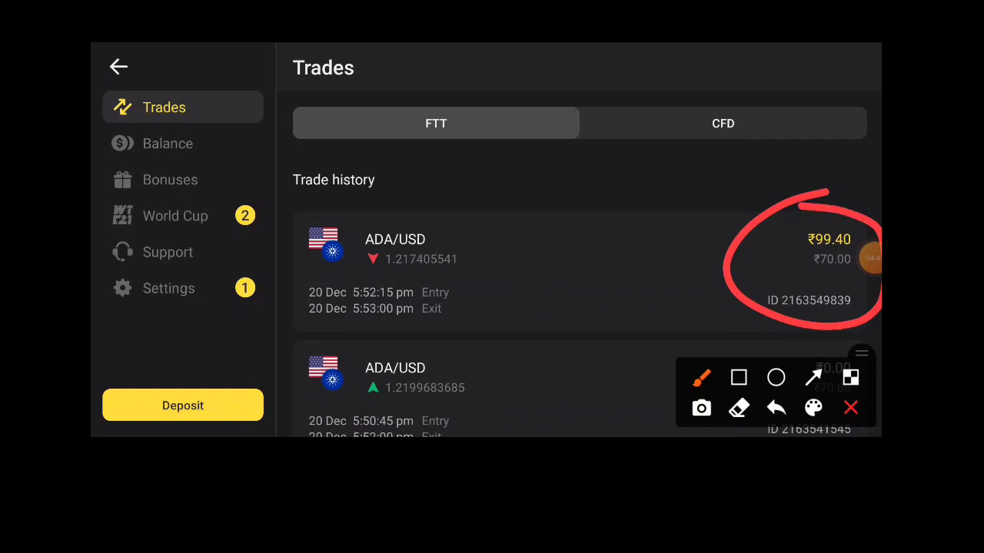
pyautogui.click(850, 408)
pyautogui.click(118, 67)
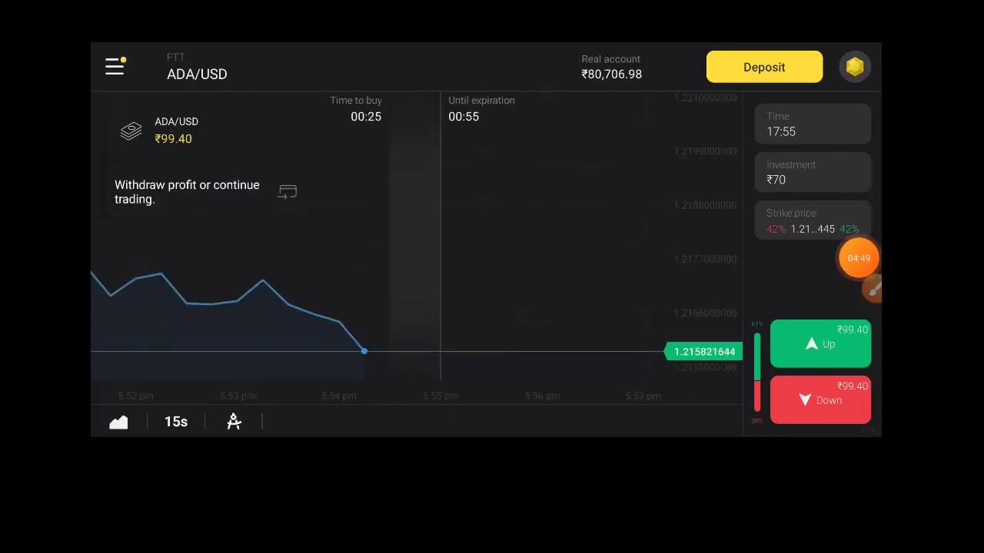
pyautogui.click(114, 67)
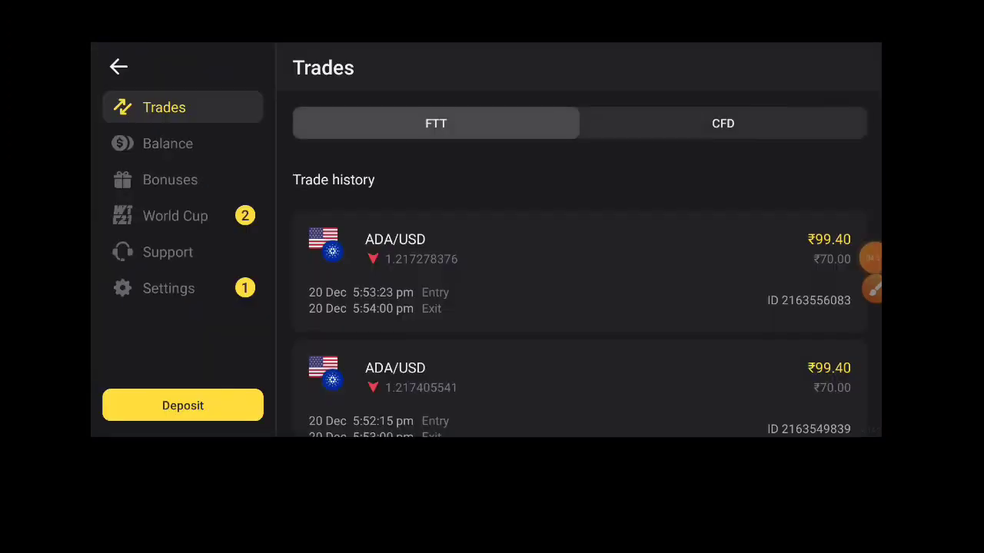
pyautogui.scroll(-3, 577, 269)
pyautogui.click(873, 286)
pyautogui.moveTo(794, 222); pyautogui.dragTo(880, 283)
pyautogui.moveTo(799, 103); pyautogui.dragTo(880, 158)
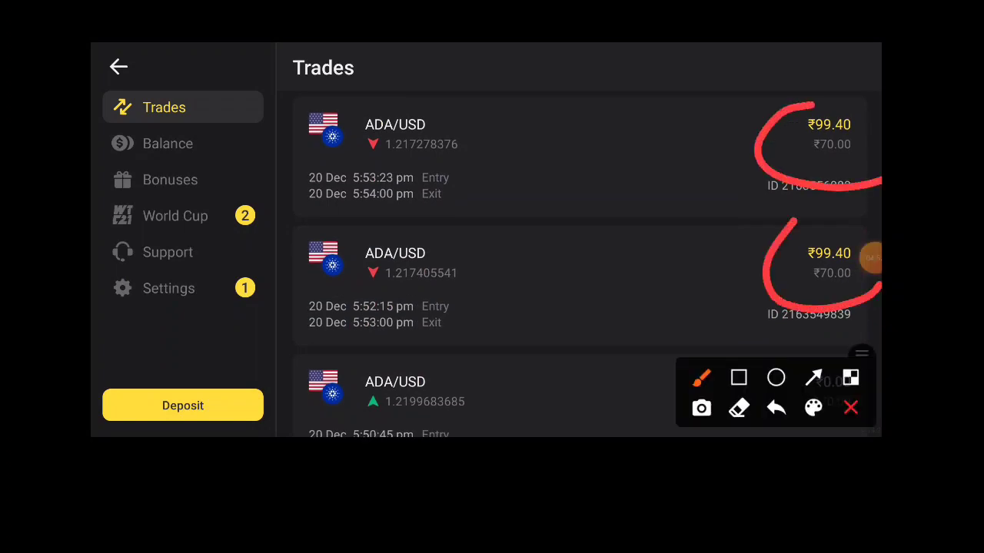
pyautogui.click(850, 408)
pyautogui.click(118, 67)
pyautogui.scroll(-2, 415, 231)
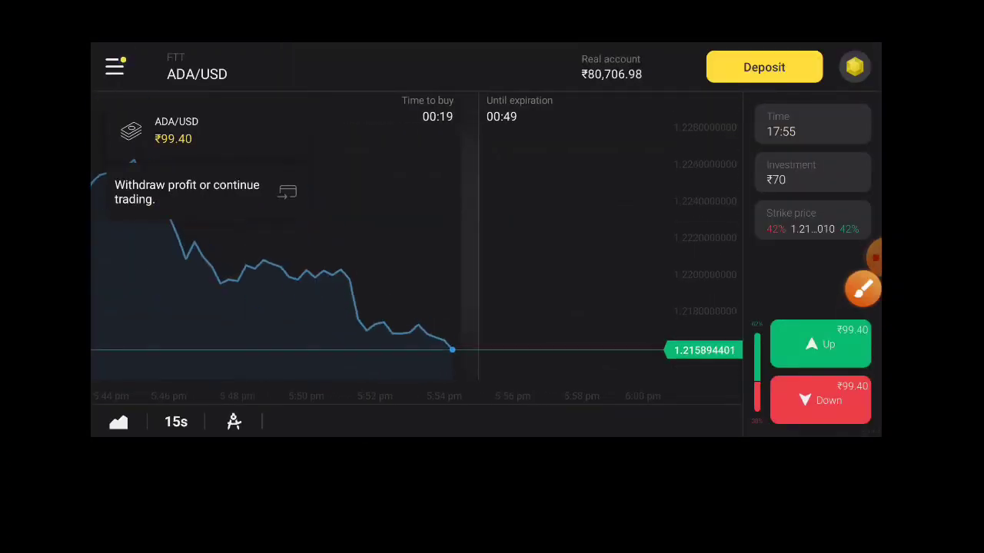
pyautogui.scroll(-2, 415, 231)
pyautogui.scroll(-2, 415, 231)
pyautogui.scroll(-2, 415, 231)
pyautogui.scroll(2, 415, 230)
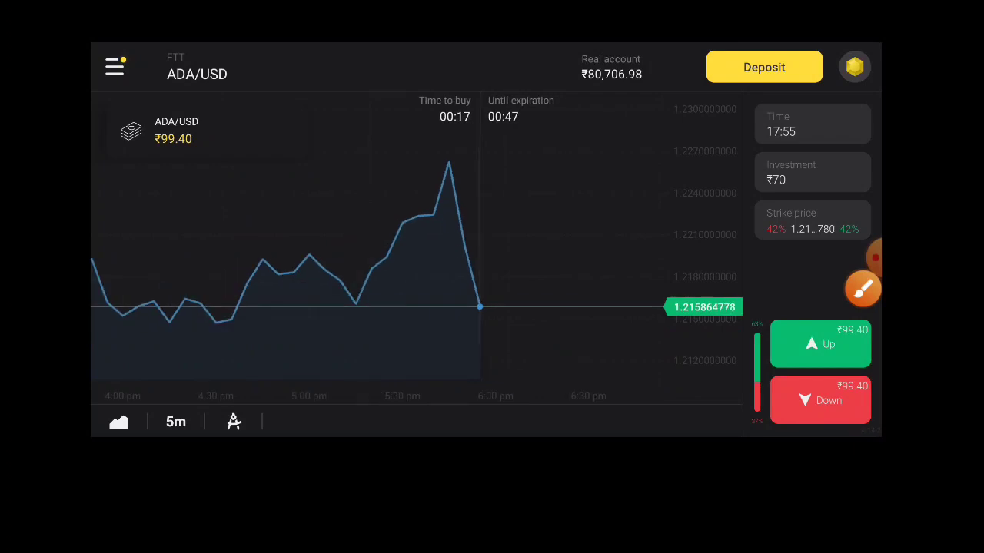
pyautogui.scroll(2, 415, 230)
pyautogui.scroll(2, 415, 230)
# Step: Buy a ₹70 Up trade on ADA/USD, let it pay ₹99.40, then reopen the trade history
pyautogui.click(820, 344)
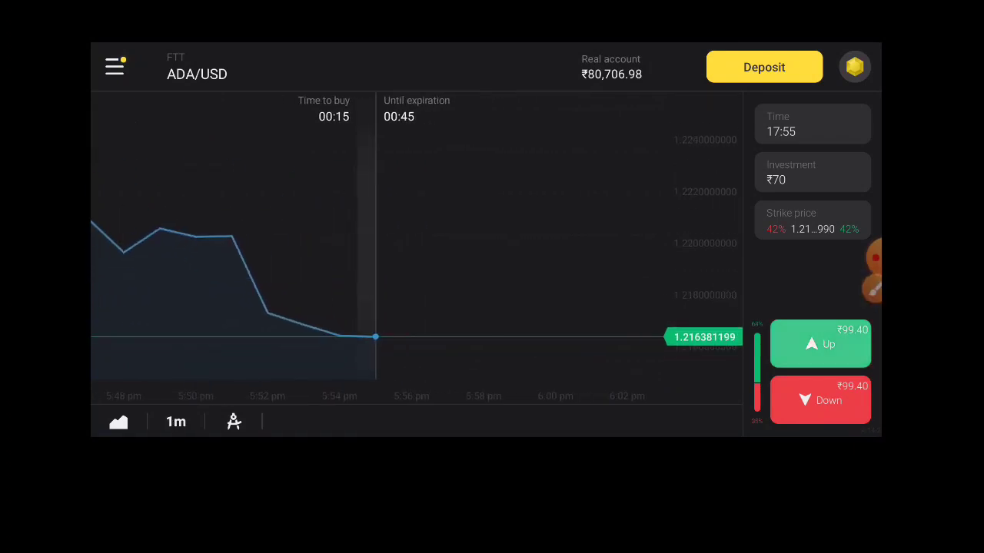
pyautogui.click(874, 262)
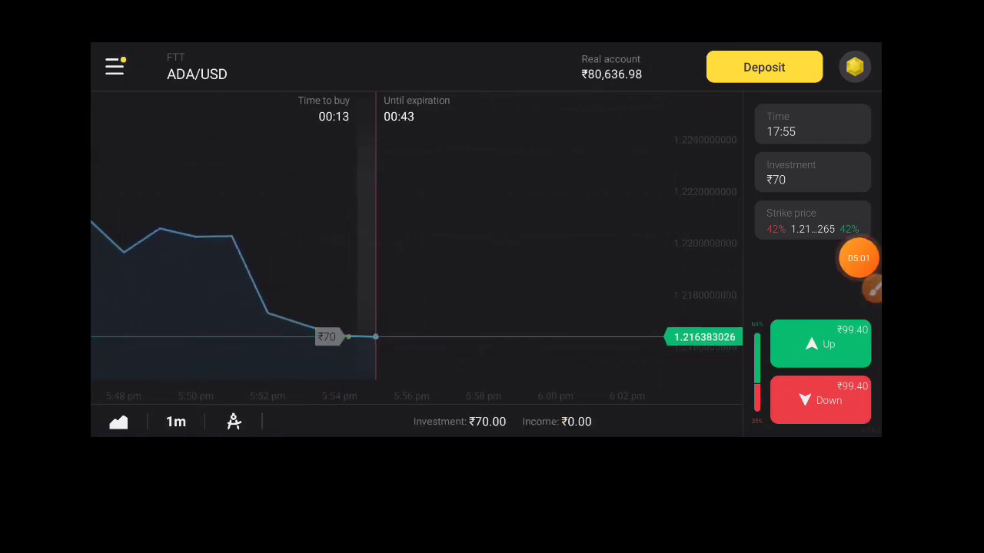
pyautogui.click(810, 285)
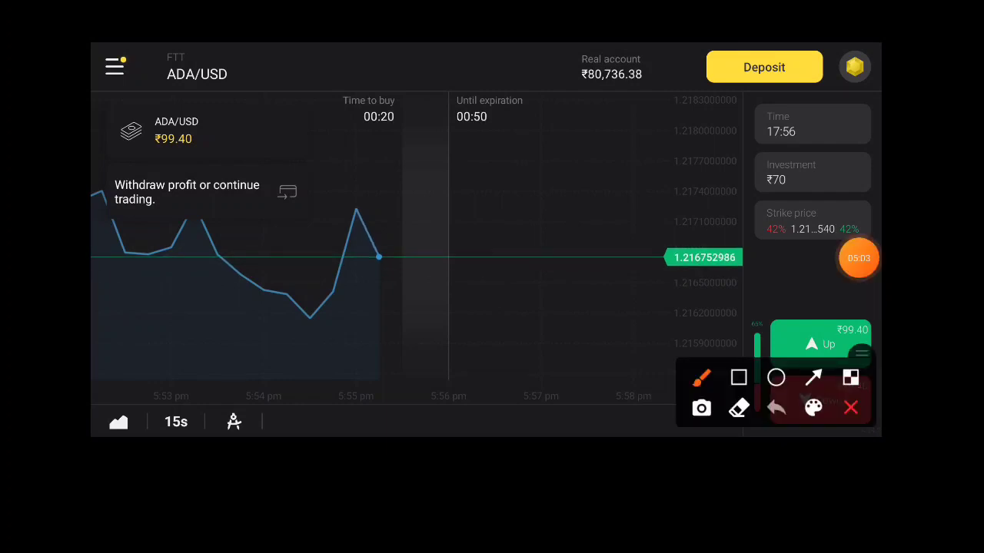
pyautogui.moveTo(264, 92); pyautogui.dragTo(164, 59)
pyautogui.click(850, 408)
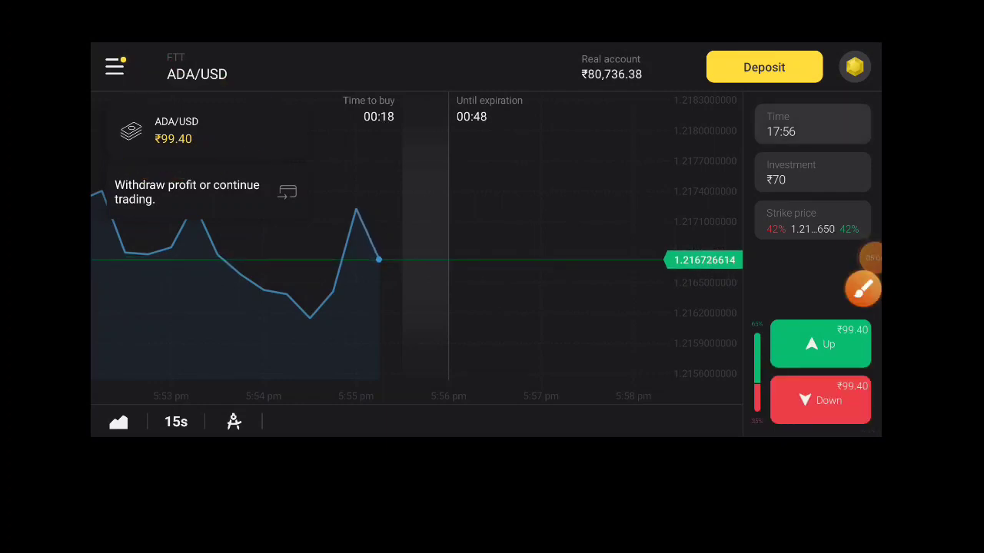
pyautogui.click(114, 67)
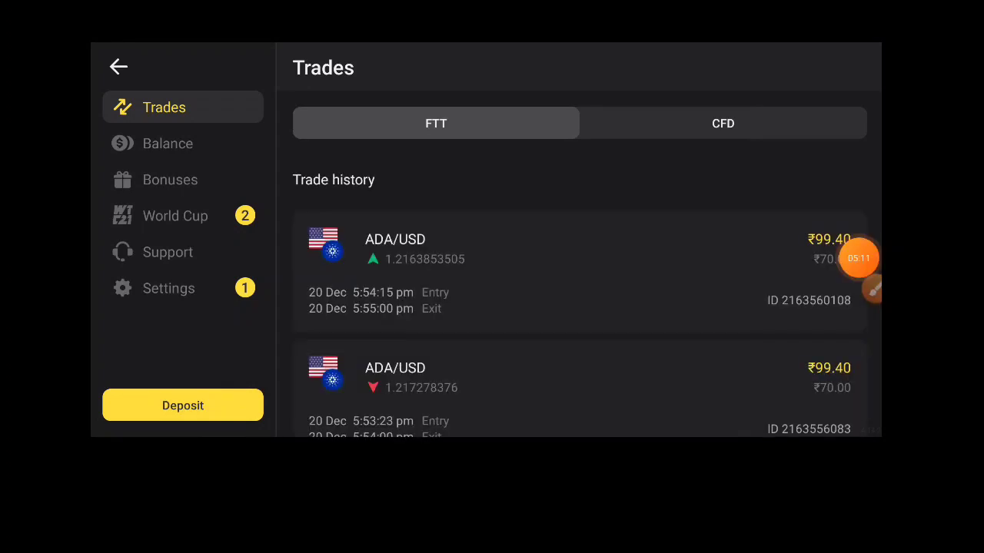
pyautogui.scroll(-3, 580, 269)
# Step: Scroll the Trades list and go back to the ADA/USD chart screen
pyautogui.click(862, 288)
pyautogui.moveTo(755, 290); pyautogui.dragTo(768, 348)
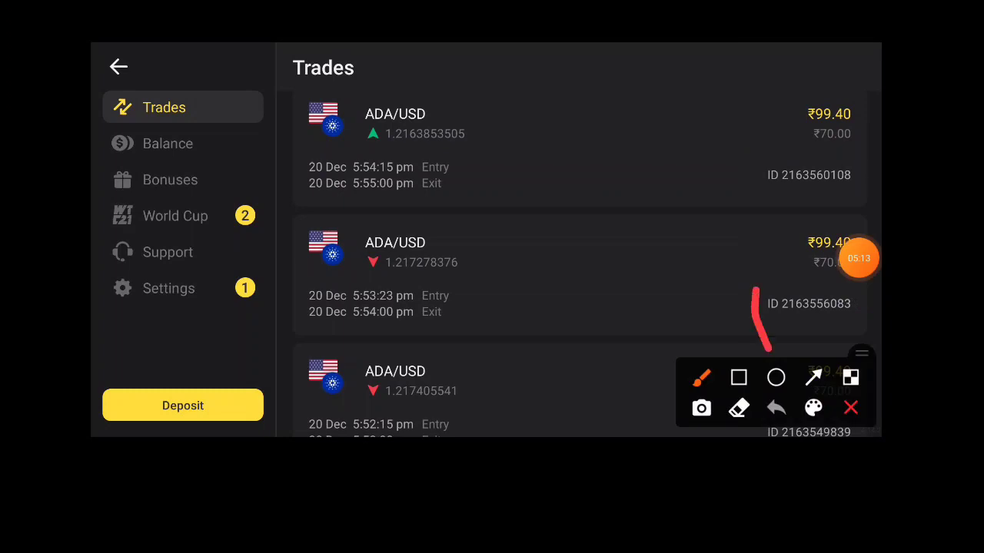
pyautogui.moveTo(759, 223); pyautogui.dragTo(877, 298)
pyautogui.click(851, 408)
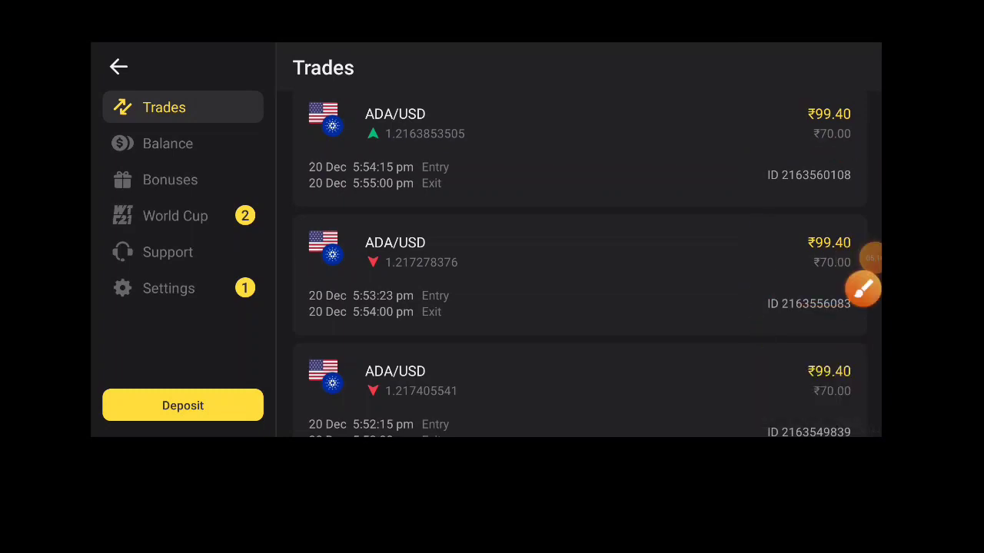
pyautogui.click(119, 67)
pyautogui.click(870, 258)
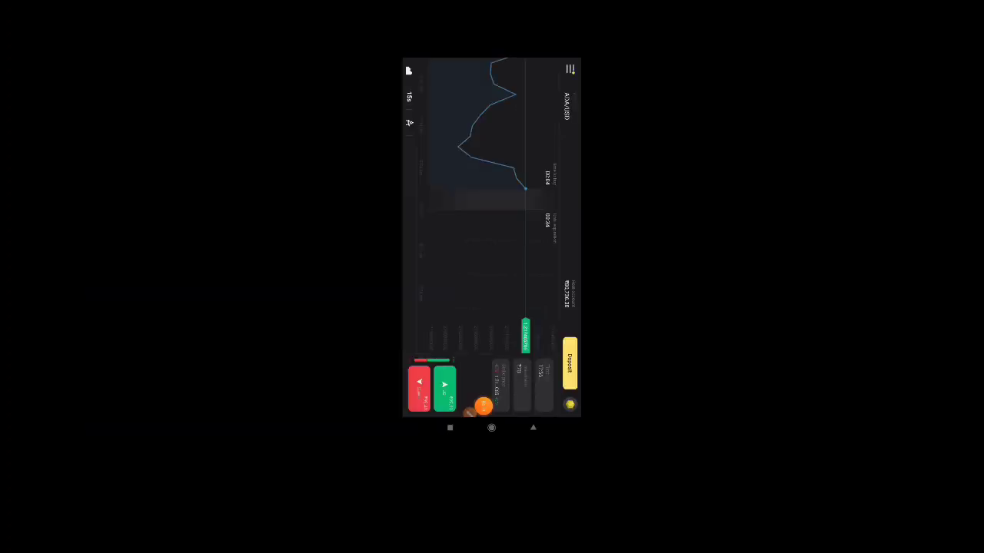
# Step: Start a deposit with the country set to India and UPI as the payment method
pyautogui.click(569, 362)
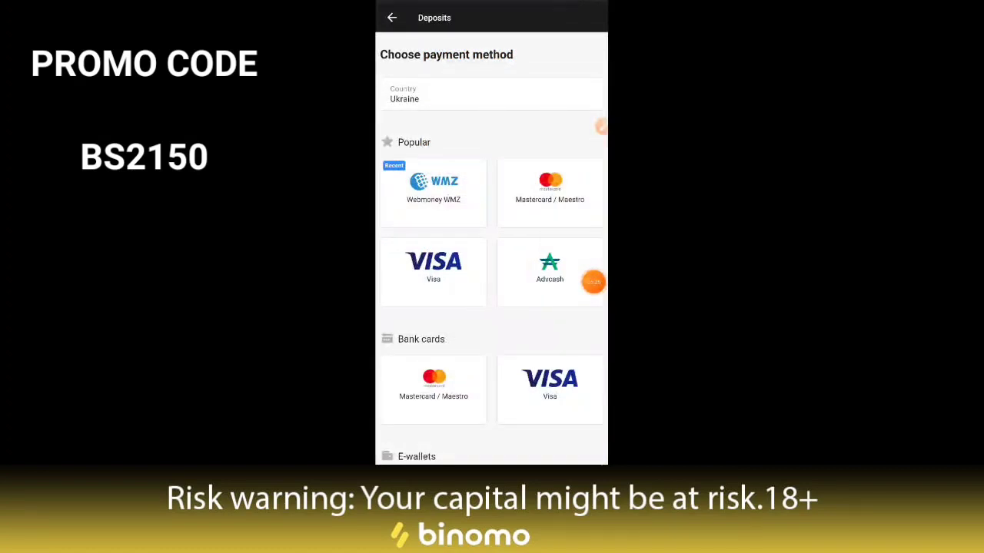
pyautogui.click(492, 94)
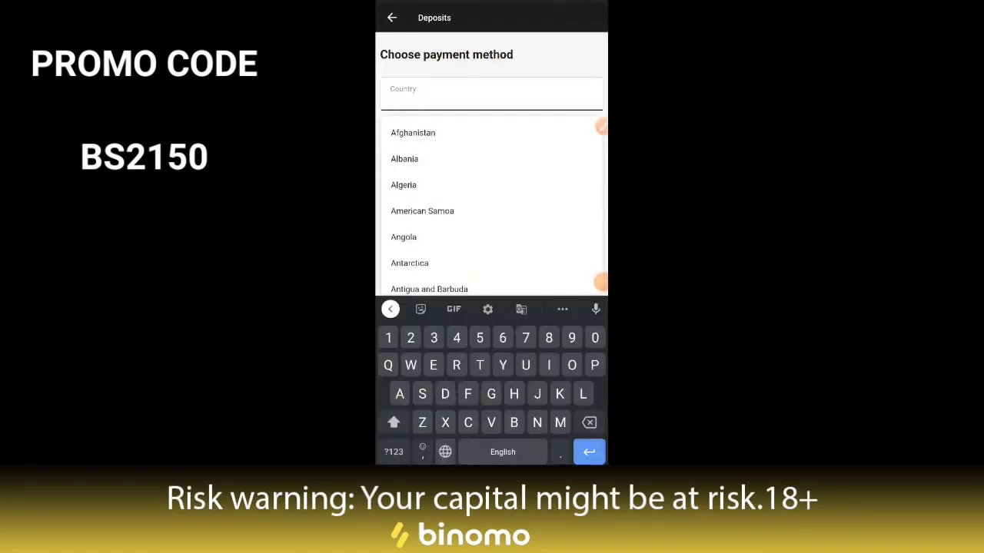
pyautogui.write('Ind')
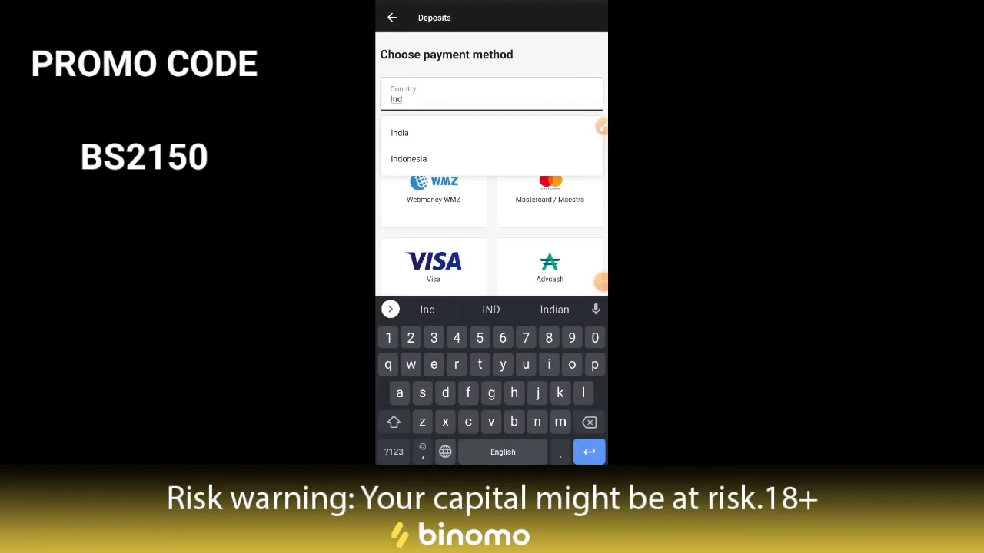
pyautogui.click(400, 133)
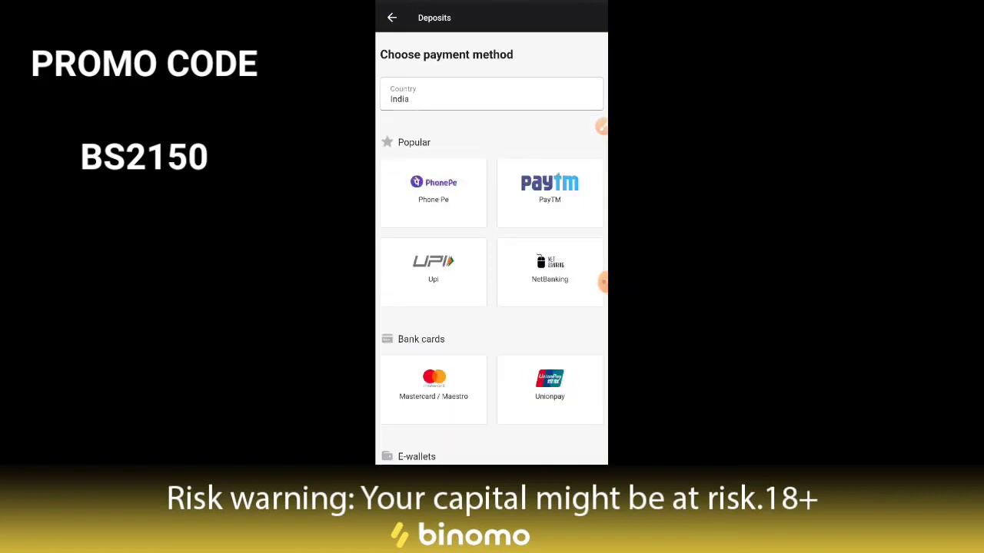
pyautogui.click(433, 273)
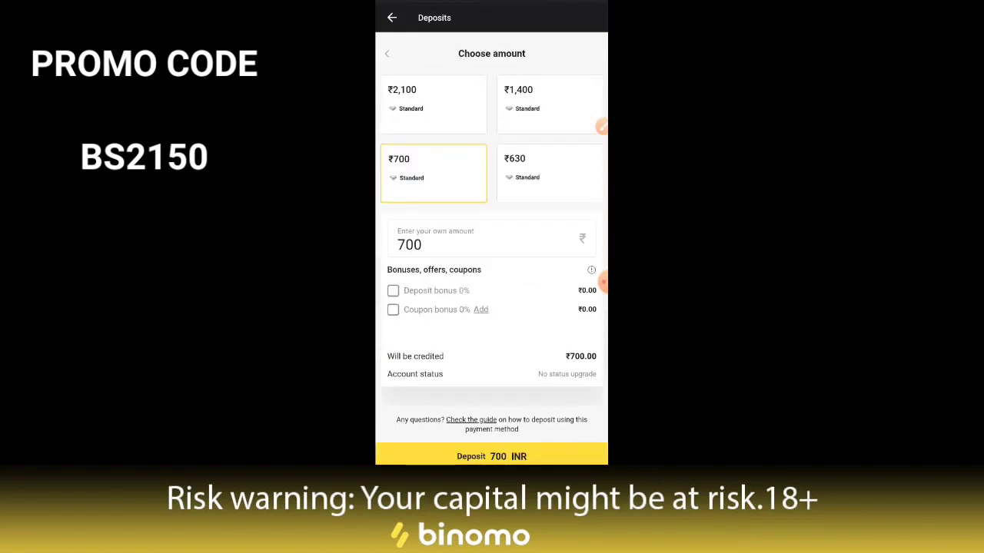
# Step: Settle the deposit amount on ₹630 after trying ₹2,100 and ₹700, and tick the bonus options
pyautogui.click(549, 173)
pyautogui.click(432, 105)
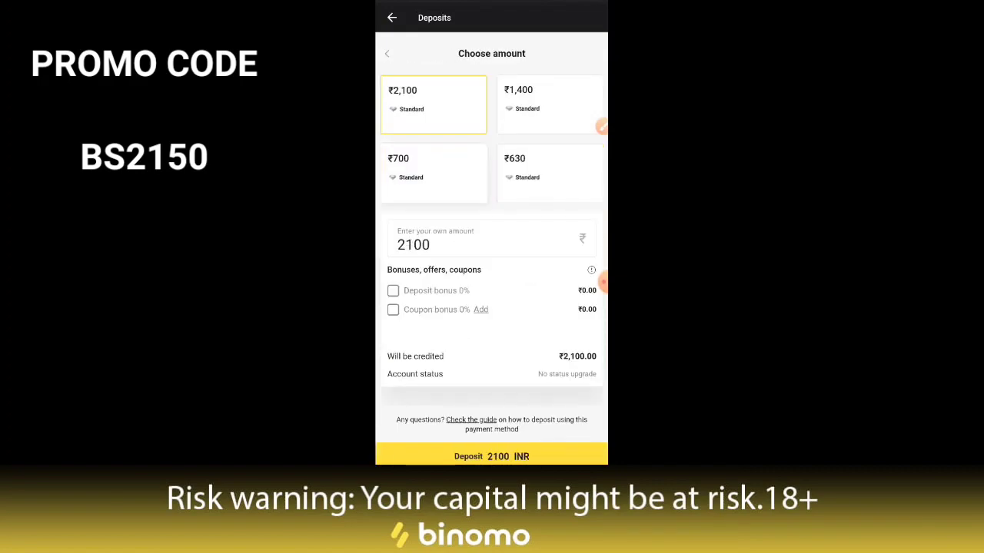
pyautogui.click(432, 173)
pyautogui.click(549, 173)
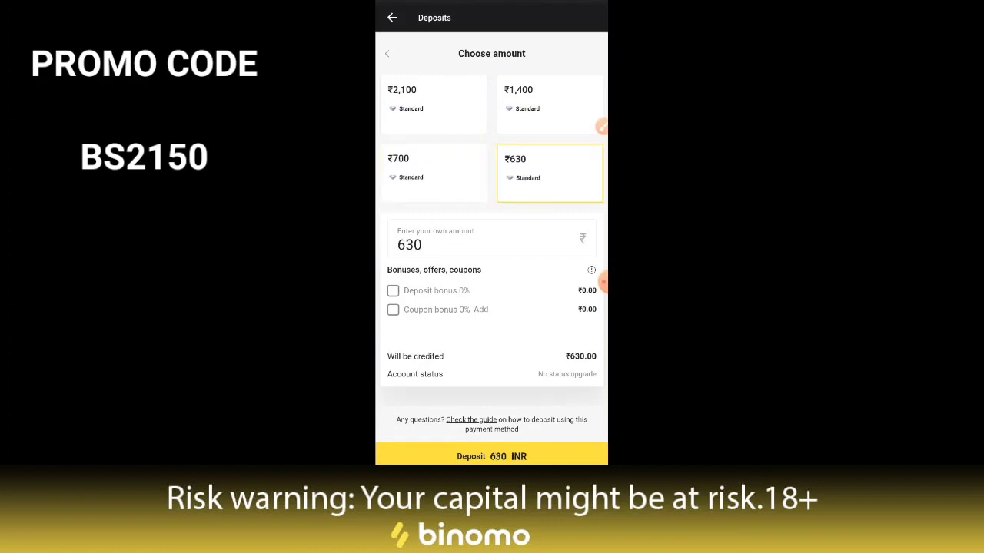
pyautogui.click(393, 290)
pyautogui.scroll(-2, 491, 246)
pyautogui.scroll(2, 492, 246)
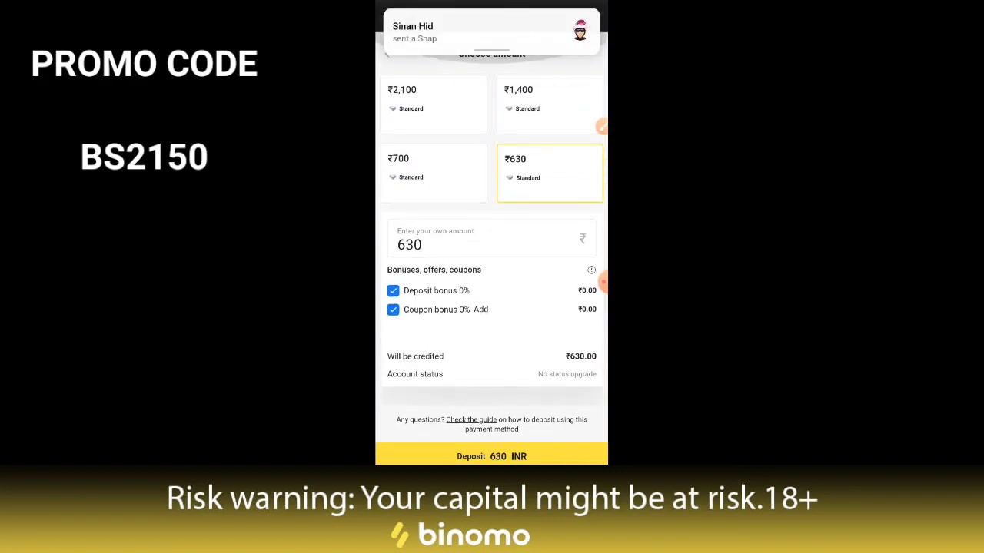
pyautogui.scroll(-4, 491, 246)
pyautogui.scroll(-2, 492, 246)
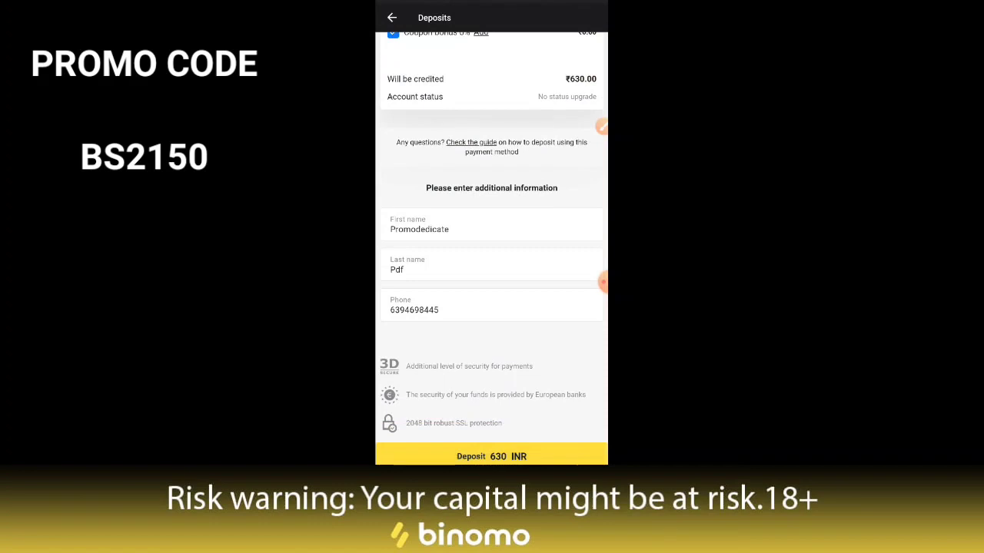
pyautogui.scroll(5, 492, 246)
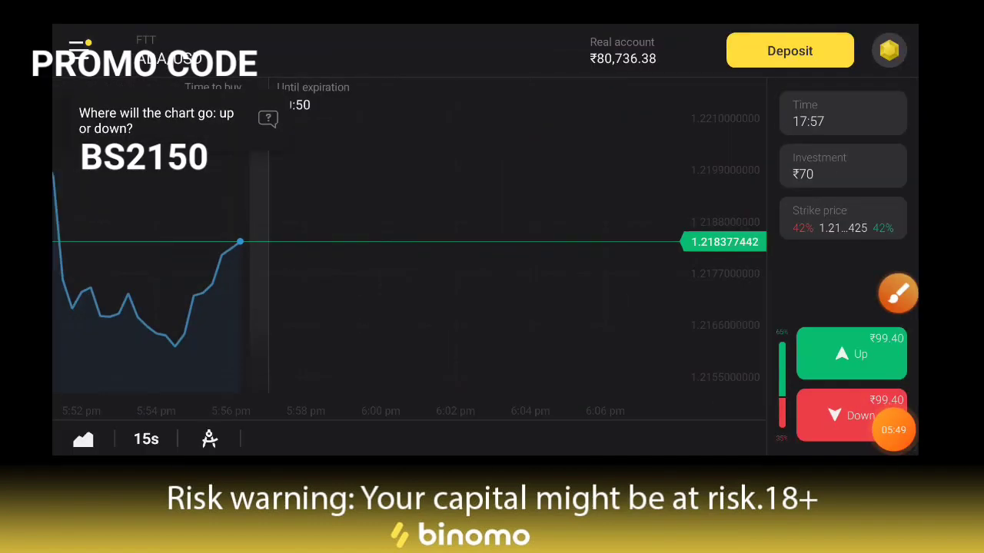
# Step: Go to the Balance section and start a withdrawal to reach the Withdraw funds page
pyautogui.click(136, 135)
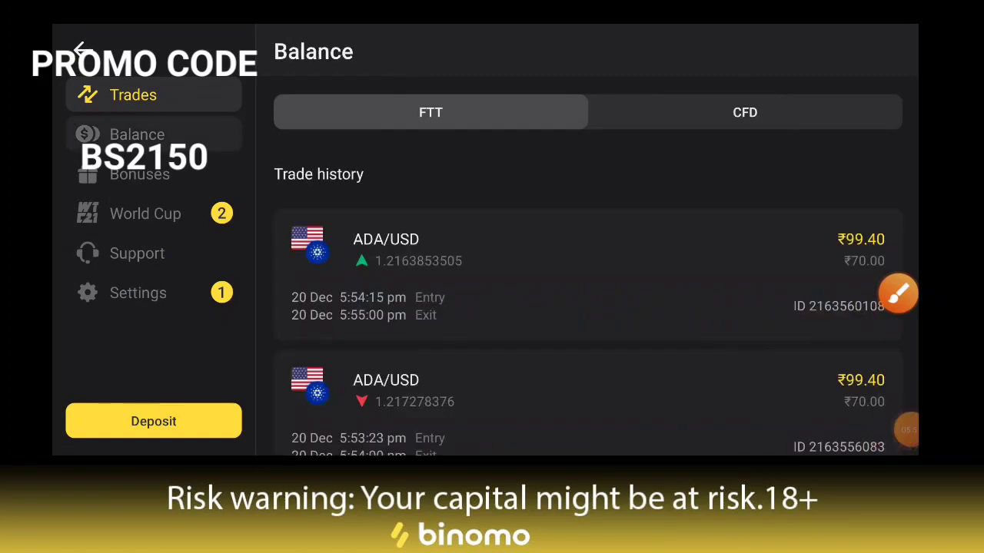
pyautogui.click(741, 201)
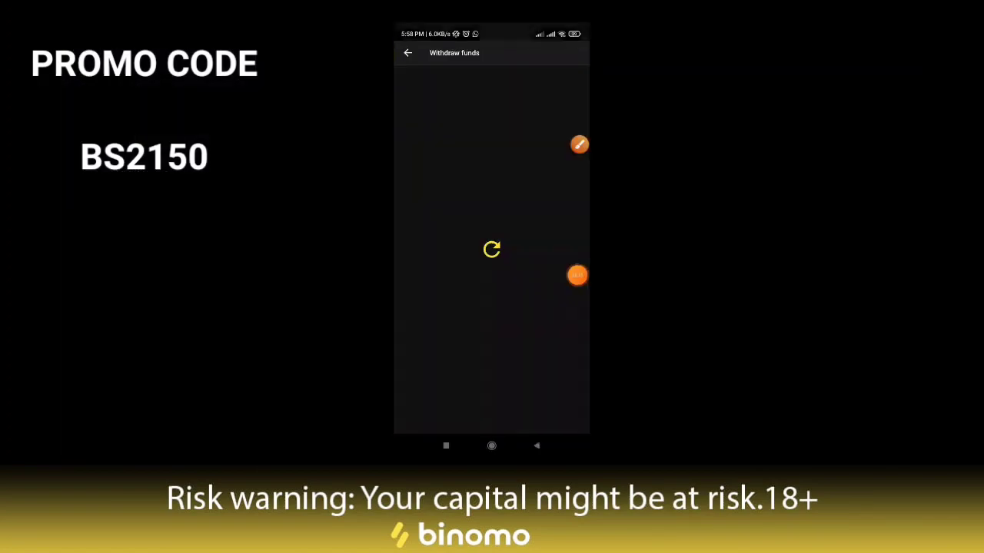